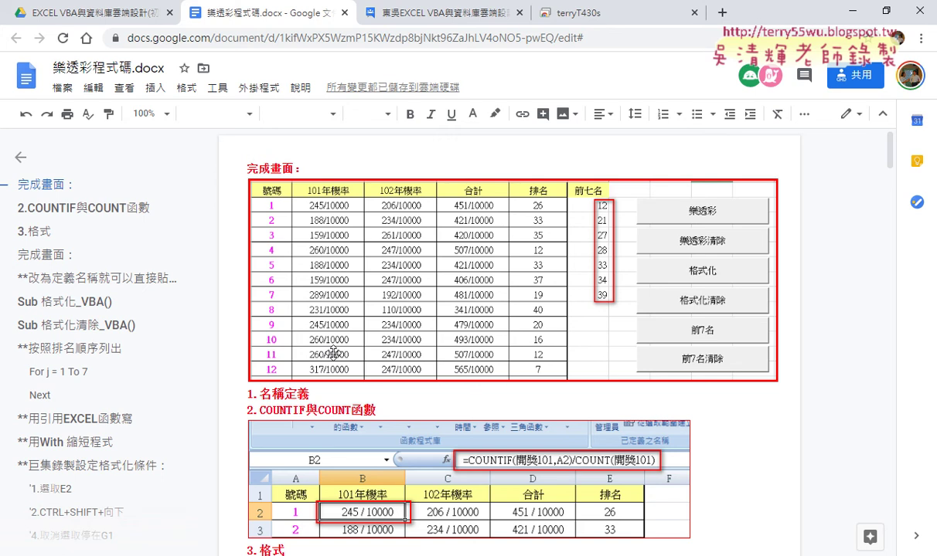
- Bring the lottery workbook's 統計分析 sheet to the front in Excel
{"action": "scroll", "coordinate": [313, 331], "scroll_direction": "down", "scroll_amount": 1}
{"action": "mouse_move", "coordinate": [298, 321]}
{"action": "left_mouse_down"}
{"action": "mouse_move", "coordinate": [245, 305]}
{"action": "mouse_move", "coordinate": [362, 340]}
{"action": "left_mouse_up"}
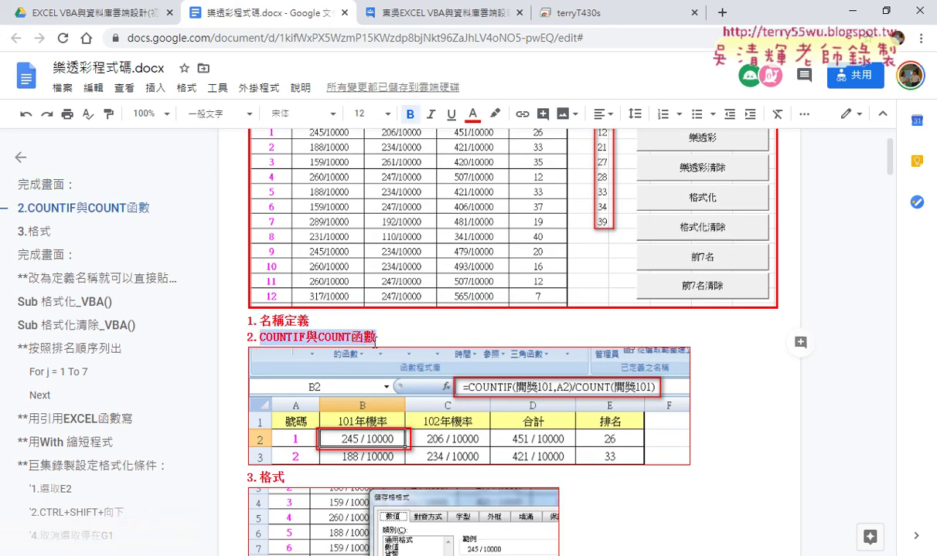
{"action": "scroll", "coordinate": [559, 390], "scroll_direction": "down", "scroll_amount": 3}
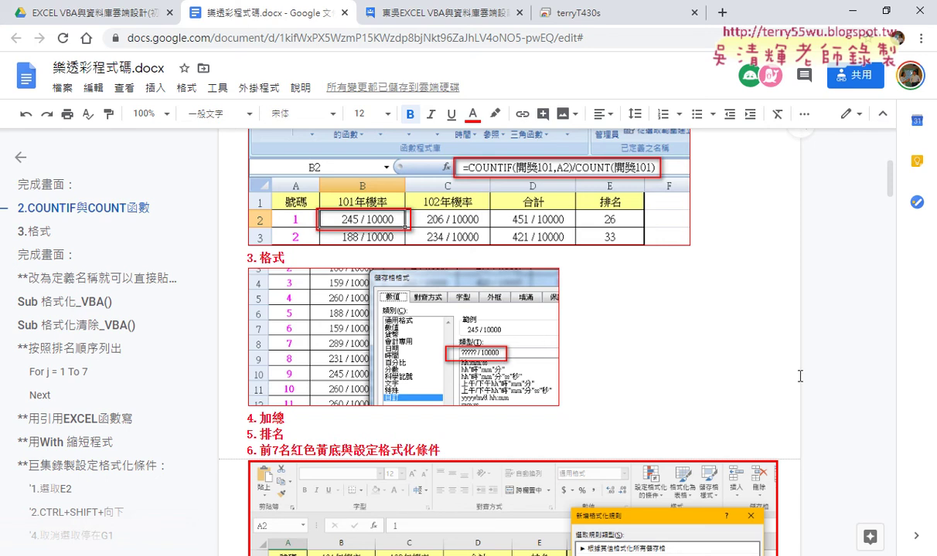
{"action": "scroll", "coordinate": [773, 340], "scroll_direction": "up", "scroll_amount": 2}
{"action": "scroll", "coordinate": [734, 293], "scroll_direction": "up", "scroll_amount": 2}
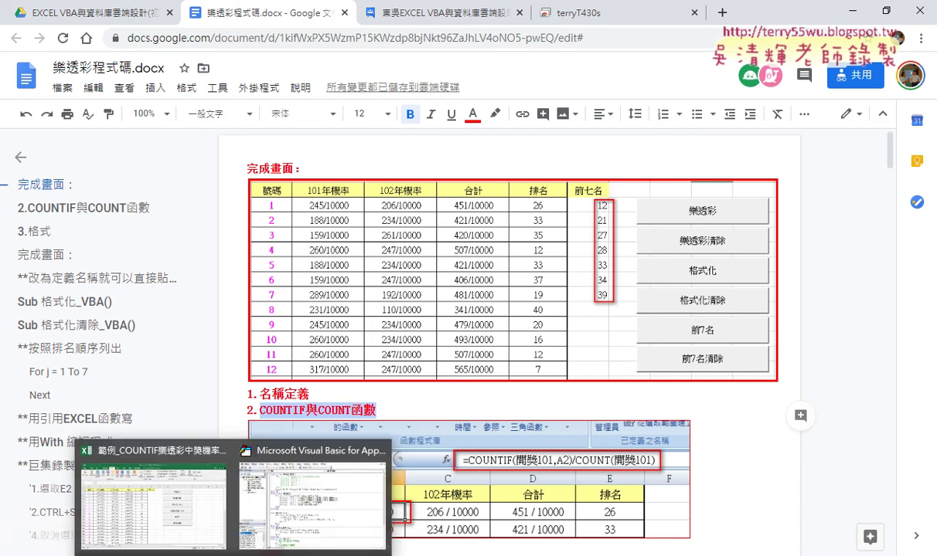
{"action": "left_click", "coordinate": [195, 506]}
{"action": "left_click", "coordinate": [822, 394]}
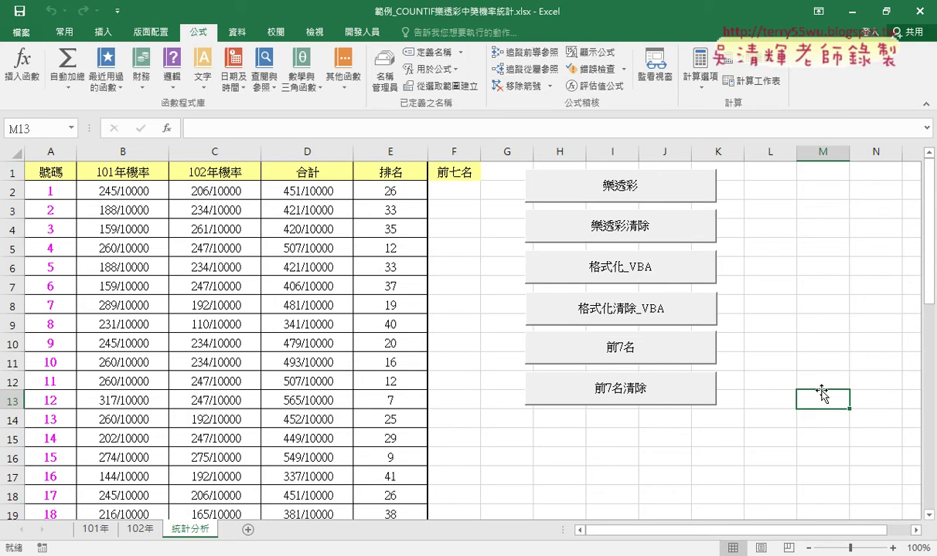
- Clear and refill columns B–E several times with the 樂透彩清除 and 樂透彩 buttons
{"action": "left_click", "coordinate": [650, 238]}
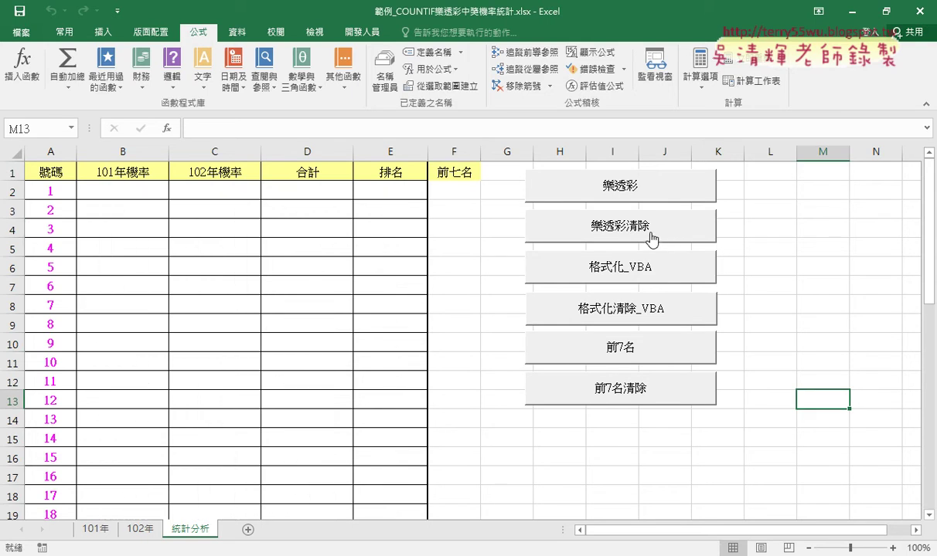
{"action": "left_click", "coordinate": [653, 202]}
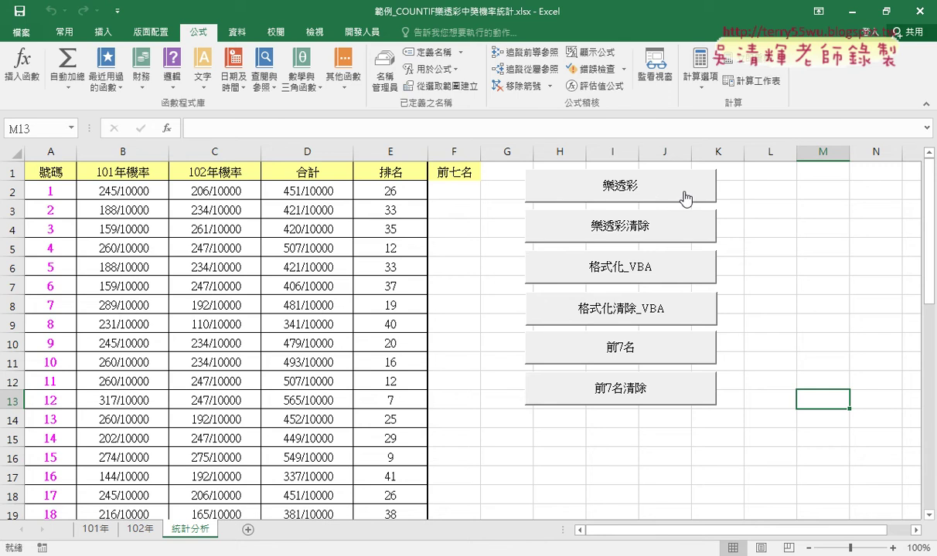
{"action": "left_click", "coordinate": [627, 232]}
{"action": "left_click", "coordinate": [661, 201]}
{"action": "left_click", "coordinate": [649, 242]}
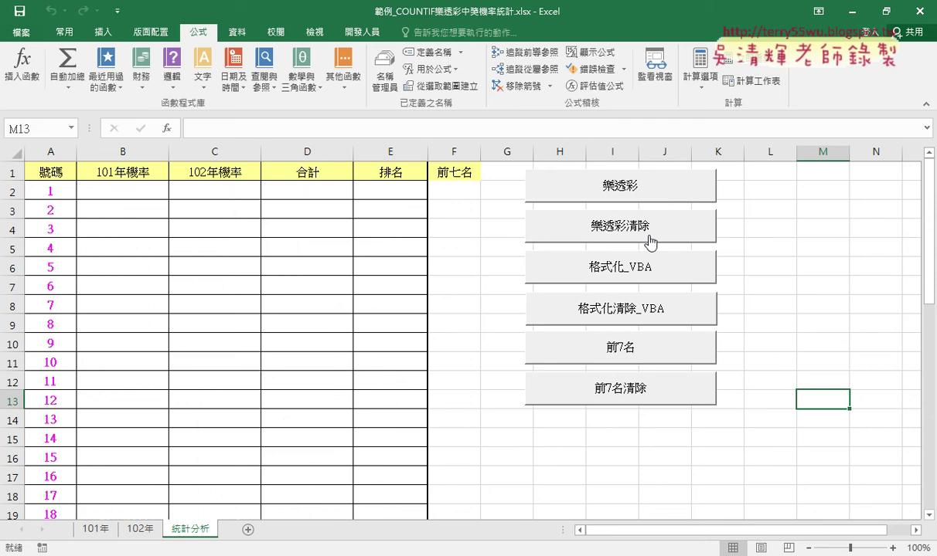
{"action": "left_click", "coordinate": [614, 190]}
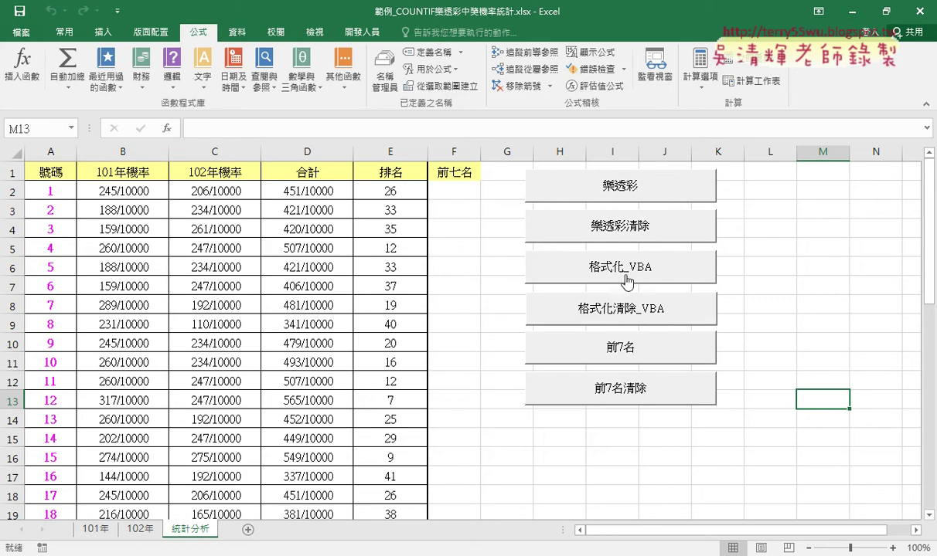
- Inspect the RANK.EQ formula in column E at cell E13, for number 12
{"action": "scroll", "coordinate": [508, 345], "scroll_direction": "down", "scroll_amount": 1}
{"action": "scroll", "coordinate": [466, 279], "scroll_direction": "up", "scroll_amount": 1}
{"action": "left_click", "coordinate": [404, 153]}
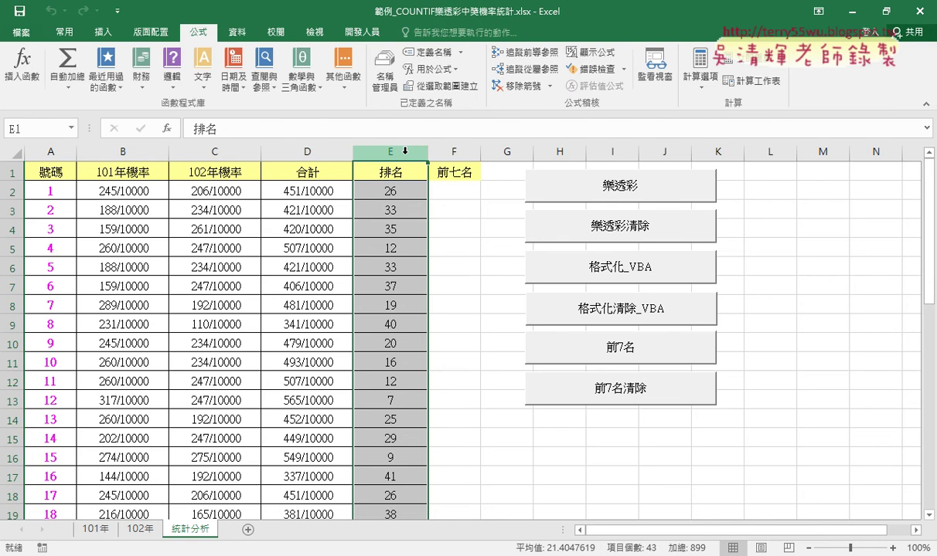
{"action": "left_click", "coordinate": [401, 399]}
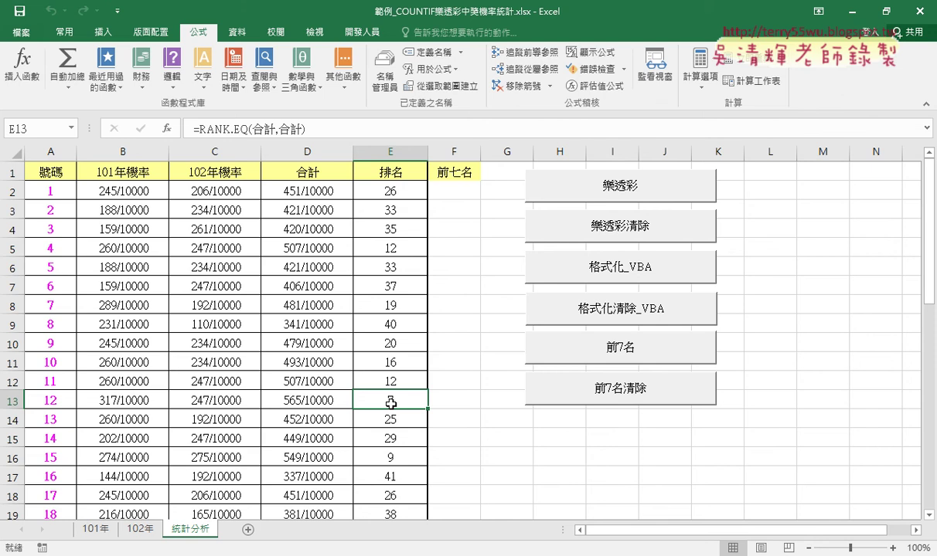
{"action": "left_click", "coordinate": [55, 403]}
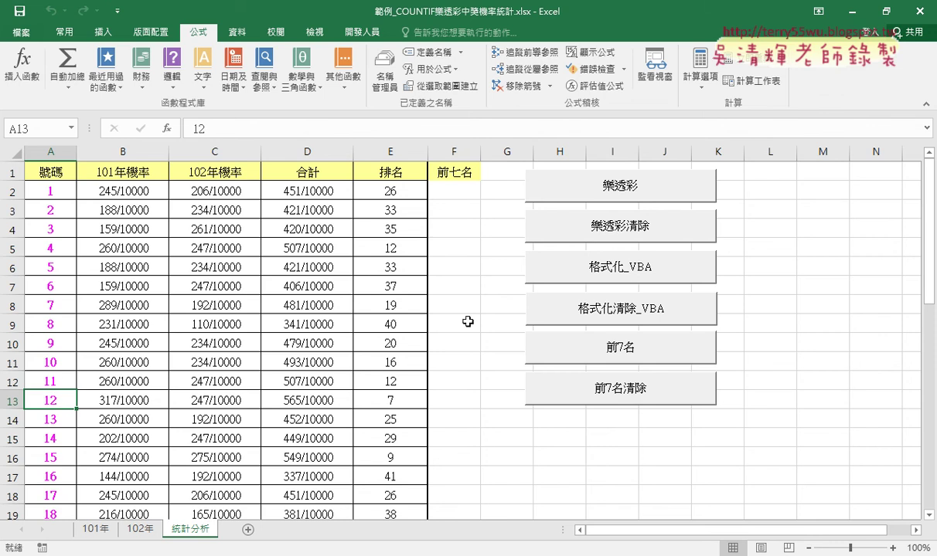
- Highlight the seven top-ranked numbers in yellow with 格式化_VBA and scroll to verify
{"action": "left_click", "coordinate": [622, 272]}
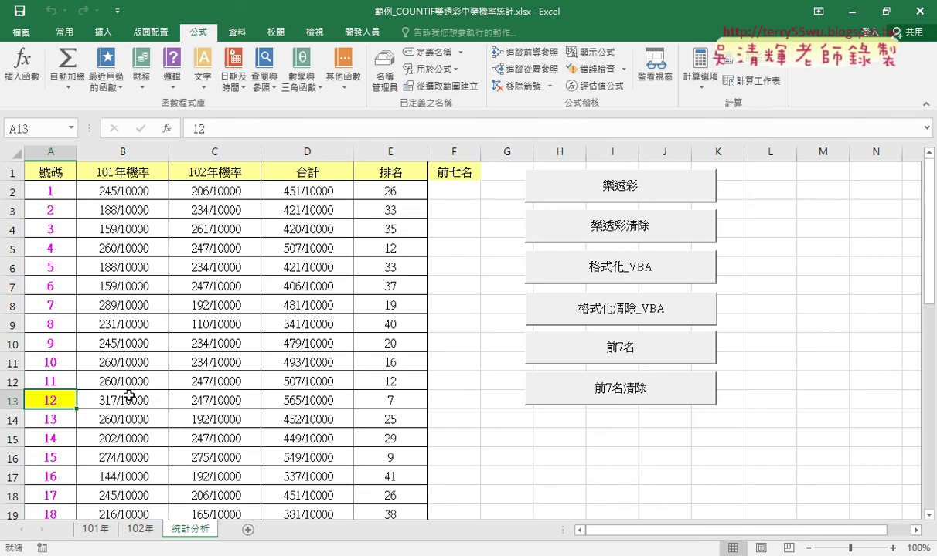
{"action": "scroll", "coordinate": [64, 402], "scroll_direction": "down", "scroll_amount": 2}
{"action": "scroll", "coordinate": [63, 403], "scroll_direction": "down", "scroll_amount": 1}
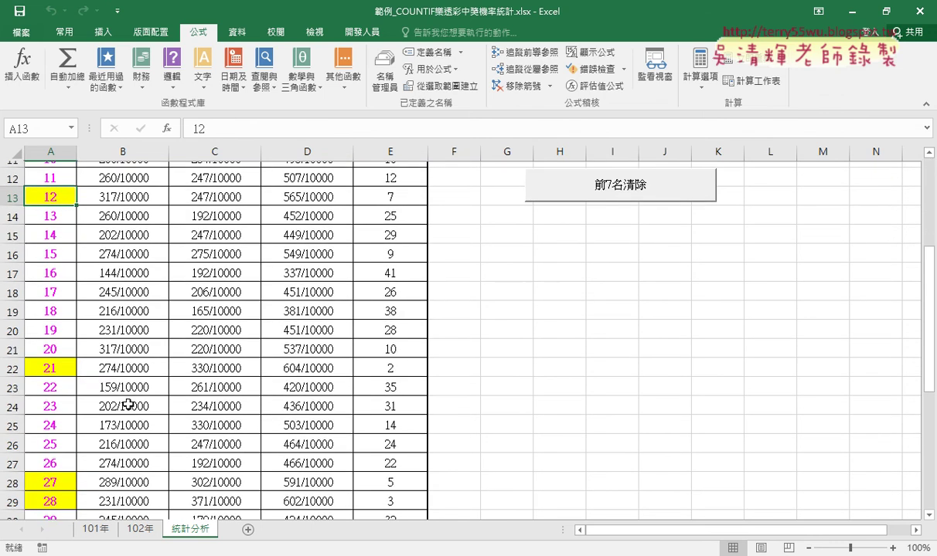
{"action": "scroll", "coordinate": [130, 374], "scroll_direction": "down", "scroll_amount": 2}
{"action": "scroll", "coordinate": [132, 407], "scroll_direction": "down", "scroll_amount": 1}
{"action": "scroll", "coordinate": [147, 371], "scroll_direction": "down", "scroll_amount": 1}
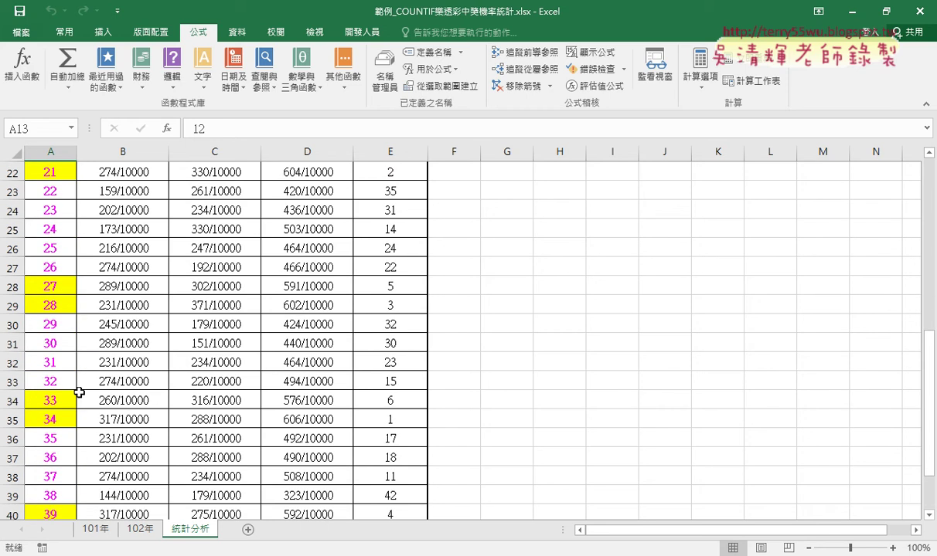
{"action": "scroll", "coordinate": [83, 419], "scroll_direction": "down", "scroll_amount": 2}
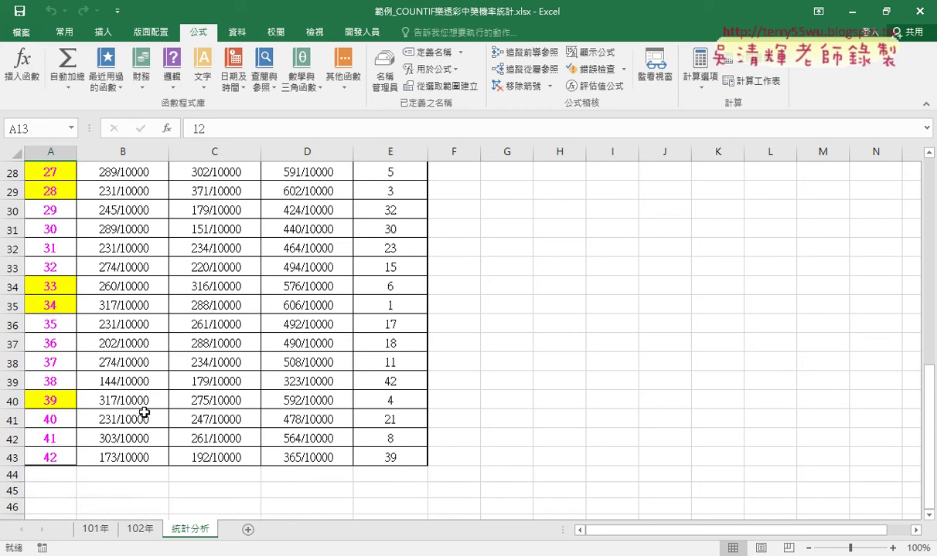
{"action": "scroll", "coordinate": [144, 412], "scroll_direction": "up", "scroll_amount": 5}
{"action": "scroll", "coordinate": [146, 410], "scroll_direction": "up", "scroll_amount": 4}
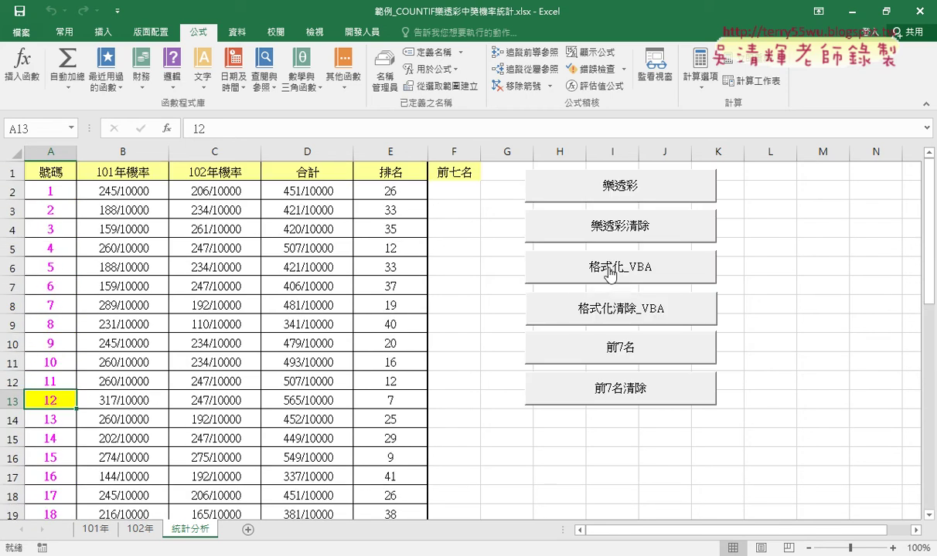
- Remove and reapply the yellow fill, then select the 排名 and 號碼 columns
{"action": "left_click", "coordinate": [659, 313]}
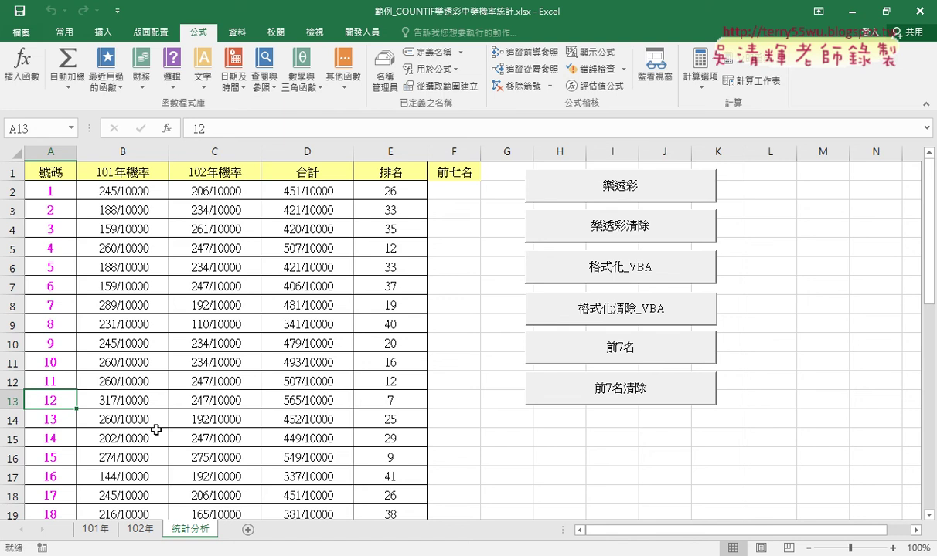
{"action": "left_click", "coordinate": [613, 269]}
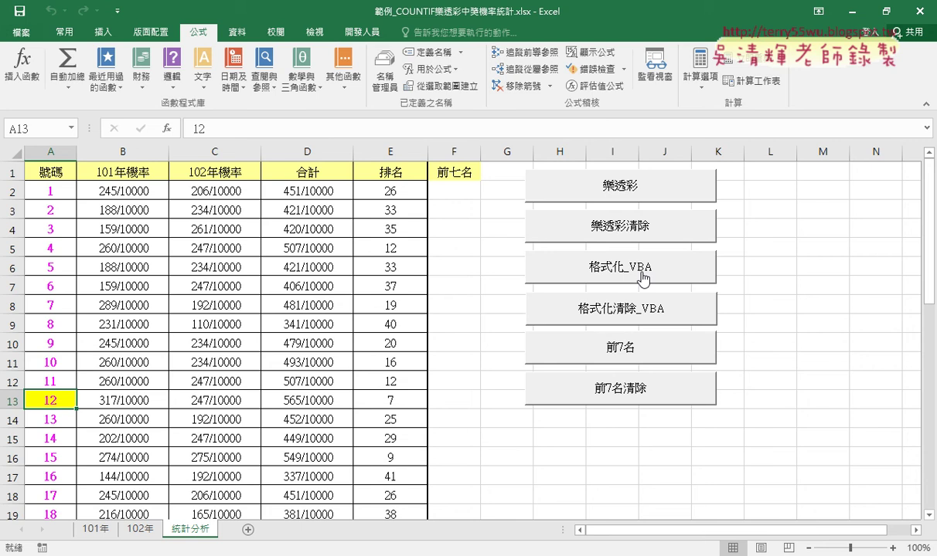
{"action": "left_click", "coordinate": [383, 149]}
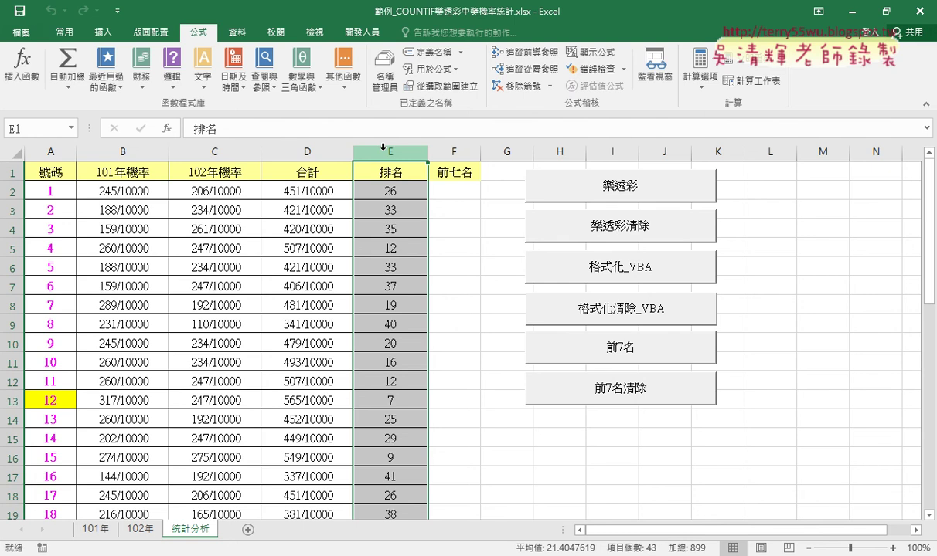
{"action": "left_click", "coordinate": [55, 153]}
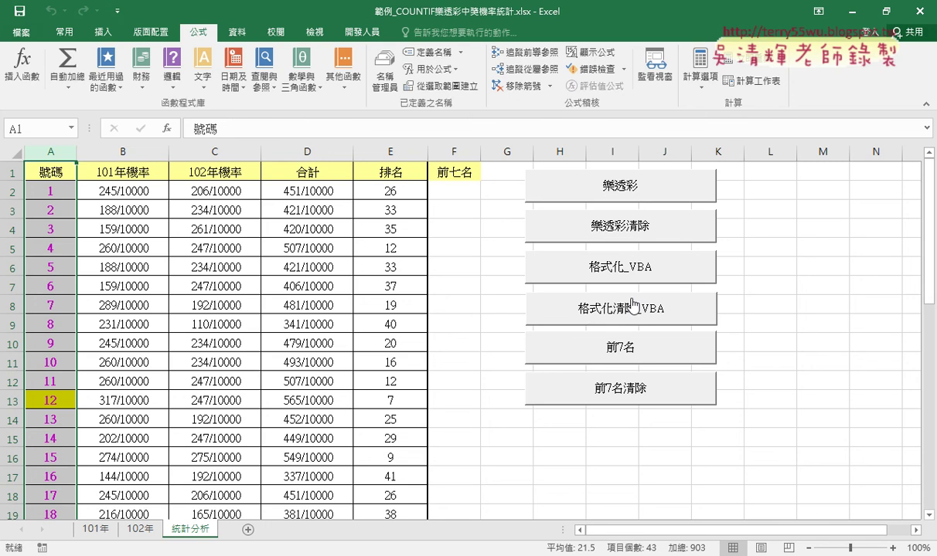
- Clear and reapply the highlighting once more, then inspect the 102年機率 formula in C7
{"action": "left_click", "coordinate": [632, 306]}
{"action": "left_click", "coordinate": [656, 272]}
{"action": "scroll", "coordinate": [134, 348], "scroll_direction": "down", "scroll_amount": 2}
{"action": "scroll", "coordinate": [135, 348], "scroll_direction": "down", "scroll_amount": 3}
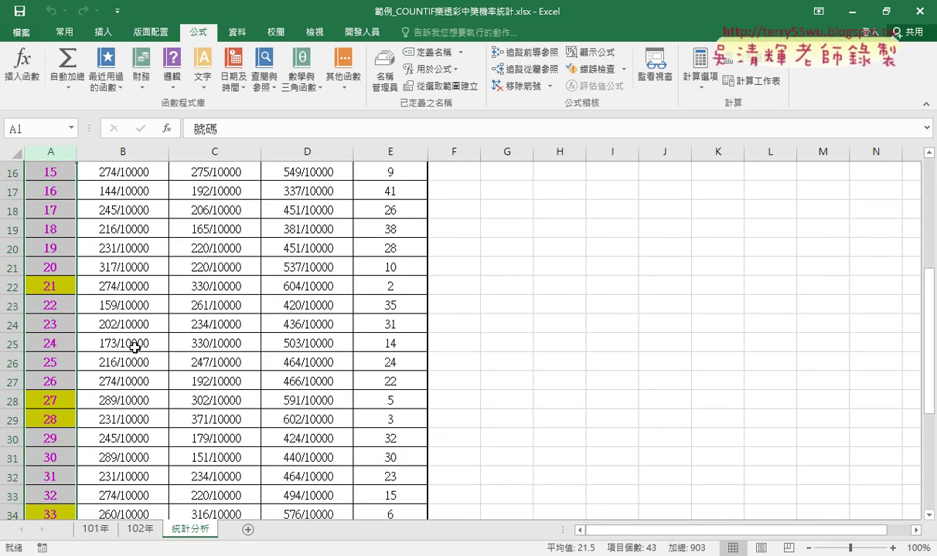
{"action": "scroll", "coordinate": [134, 348], "scroll_direction": "down", "scroll_amount": 2}
{"action": "scroll", "coordinate": [135, 348], "scroll_direction": "down", "scroll_amount": 2}
{"action": "scroll", "coordinate": [135, 348], "scroll_direction": "up", "scroll_amount": 3}
{"action": "scroll", "coordinate": [134, 348], "scroll_direction": "up", "scroll_amount": 6}
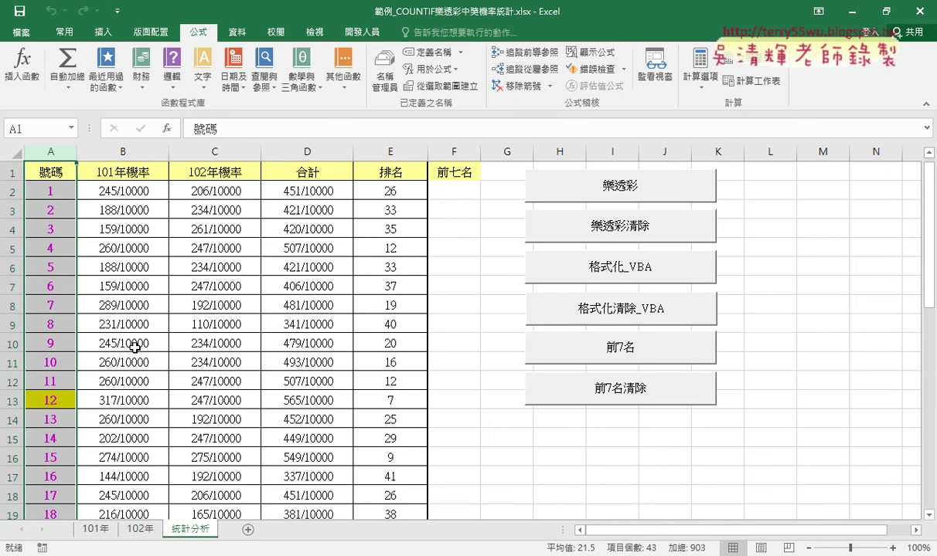
{"action": "left_click", "coordinate": [172, 279]}
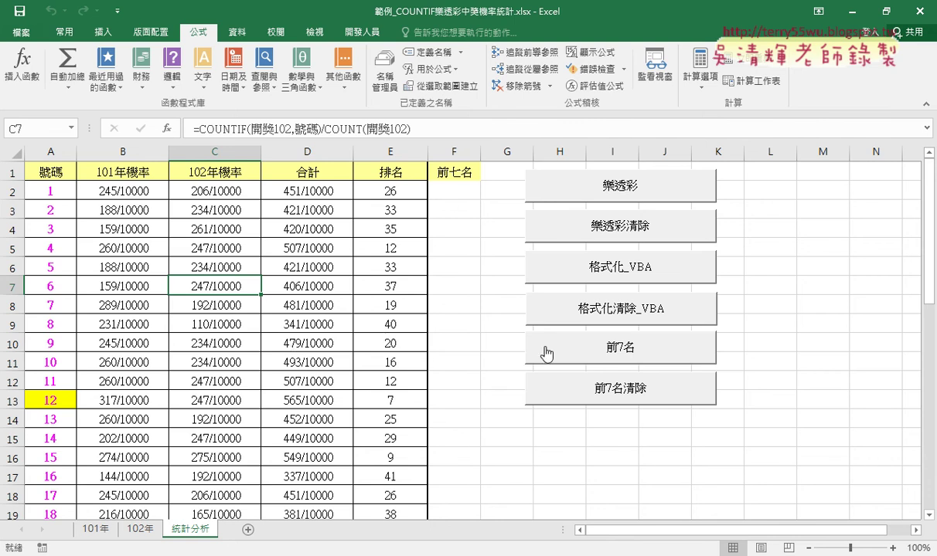
{"action": "left_click", "coordinate": [608, 352]}
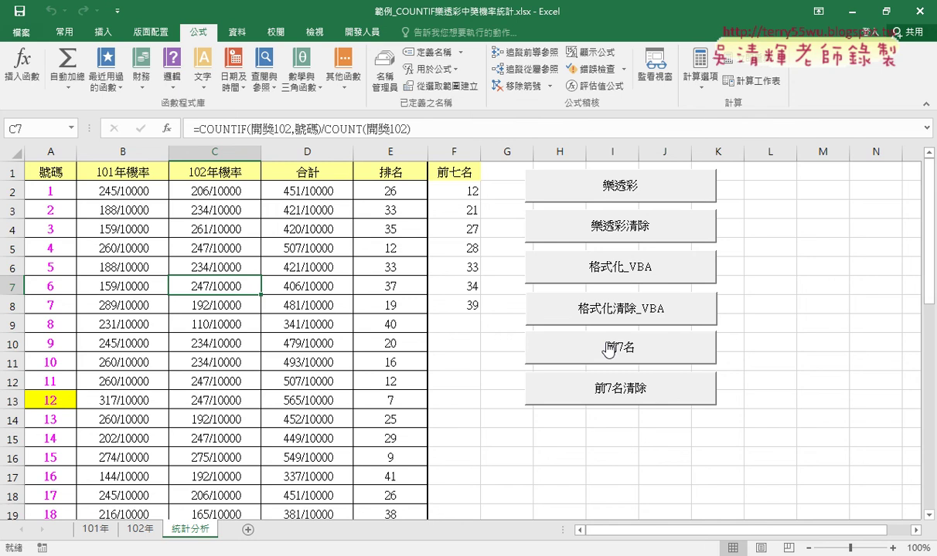
{"action": "left_click", "coordinate": [596, 400]}
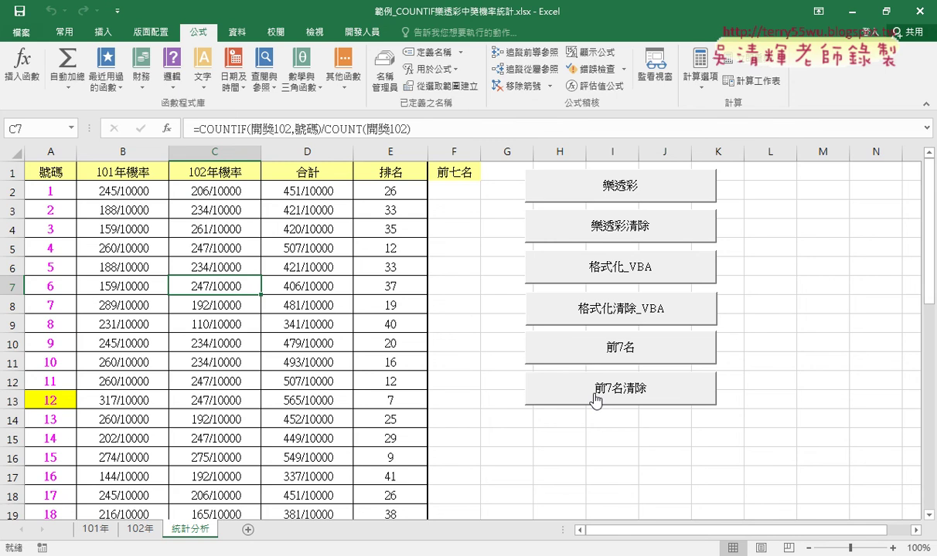
- Check the clearing button's macro options, dismiss them, and scroll through the table
{"action": "right_click", "coordinate": [629, 223]}
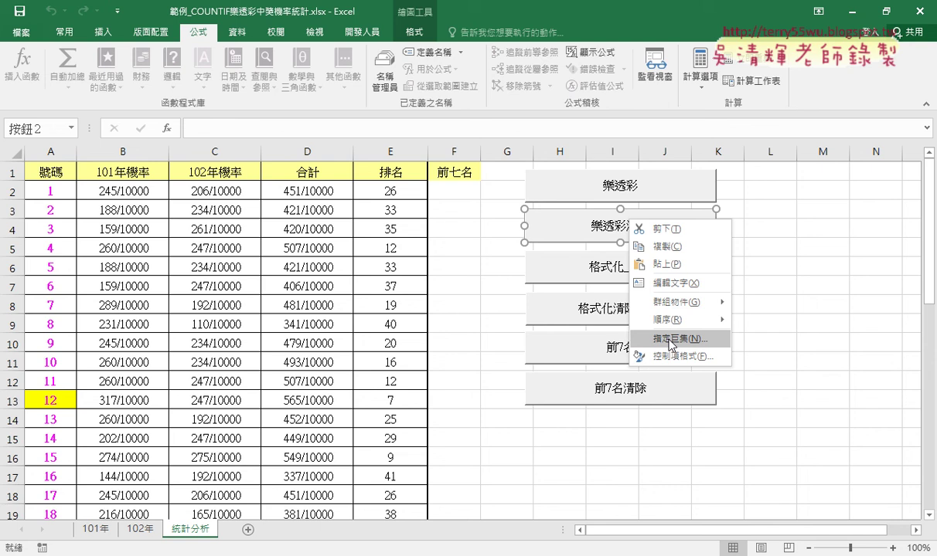
{"action": "left_click", "coordinate": [55, 191]}
{"action": "left_click", "coordinate": [55, 192]}
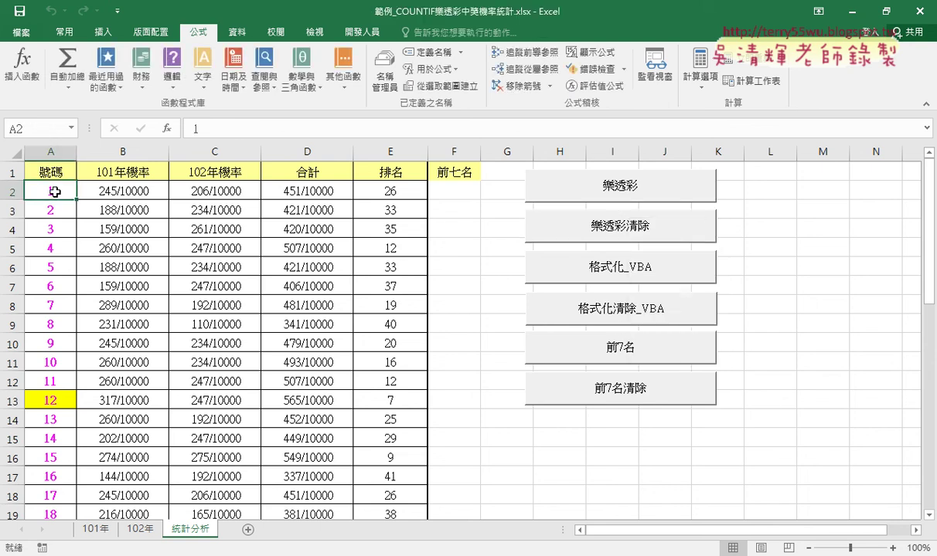
{"action": "scroll", "coordinate": [41, 388], "scroll_direction": "down", "scroll_amount": 3}
{"action": "scroll", "coordinate": [48, 441], "scroll_direction": "down", "scroll_amount": 3}
{"action": "scroll", "coordinate": [48, 393], "scroll_direction": "down", "scroll_amount": 2}
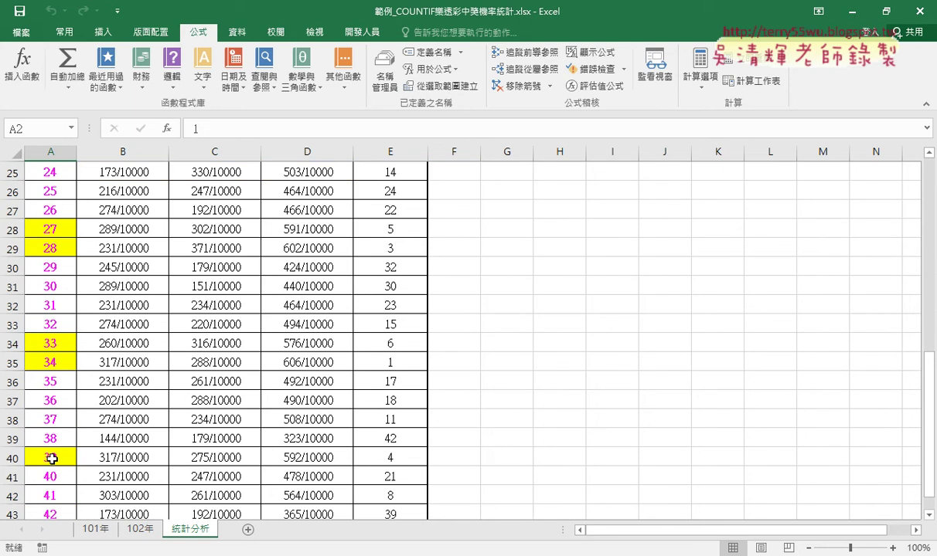
{"action": "scroll", "coordinate": [51, 458], "scroll_direction": "down", "scroll_amount": 2}
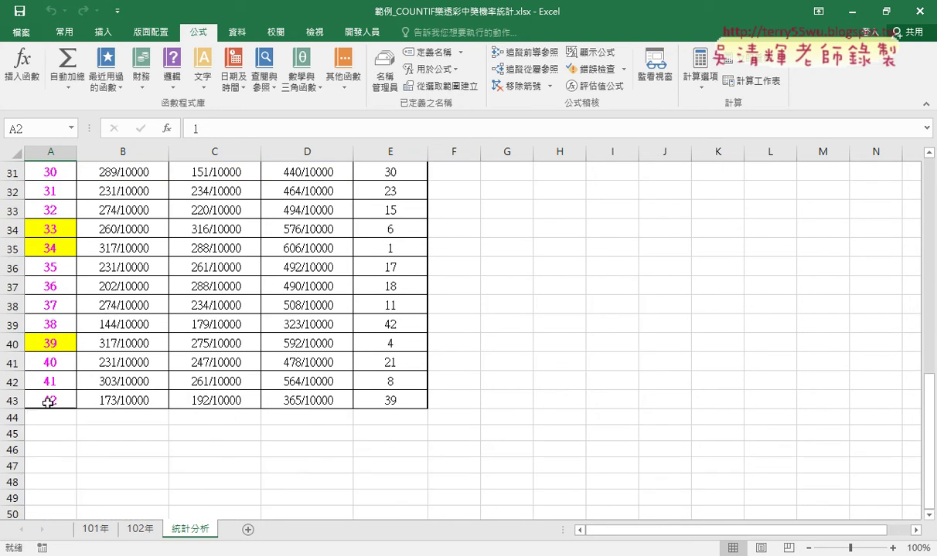
{"action": "scroll", "coordinate": [48, 398], "scroll_direction": "up", "scroll_amount": 4}
{"action": "scroll", "coordinate": [48, 398], "scroll_direction": "up", "scroll_amount": 6}
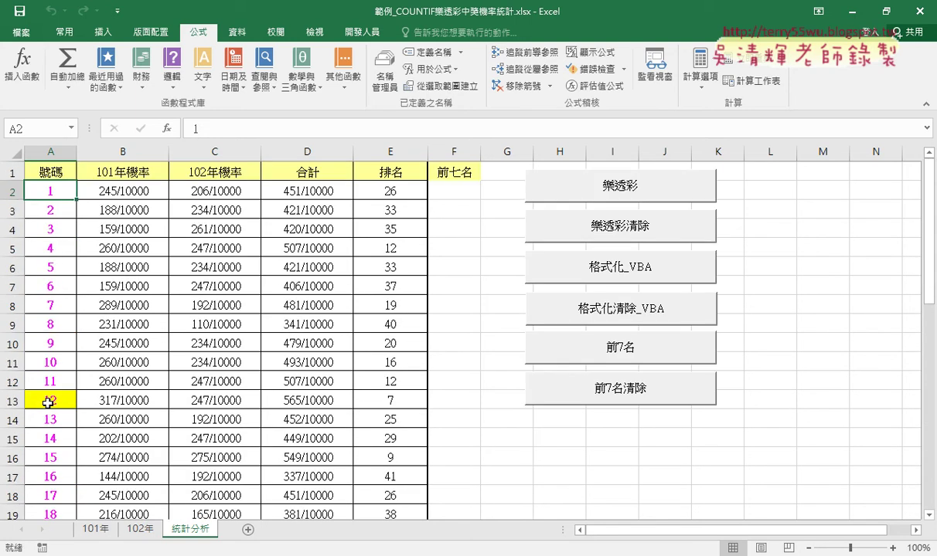
- Open the 樂透彩清除 button's macro in the VBA editor via 指定巨集 > 編輯
{"action": "right_click", "coordinate": [649, 234]}
{"action": "left_click", "coordinate": [660, 330]}
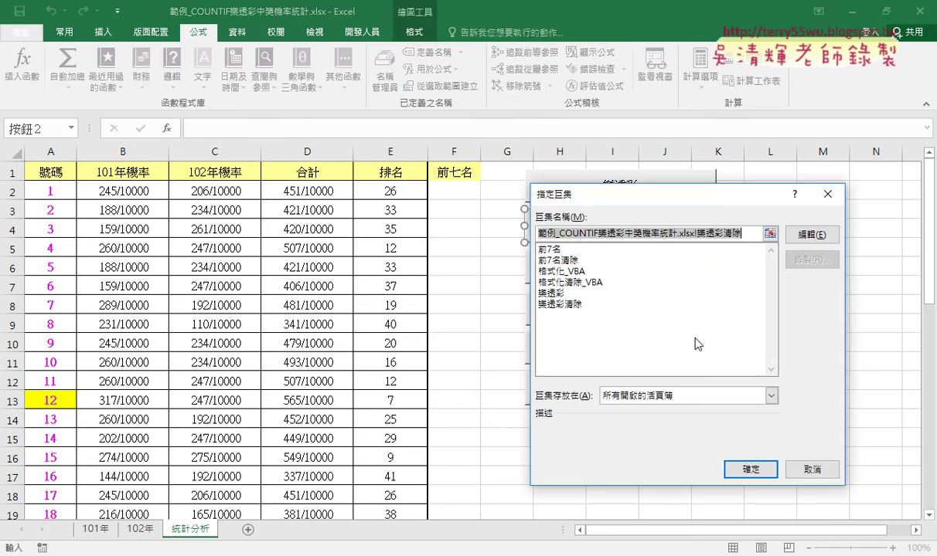
{"action": "left_click", "coordinate": [811, 235]}
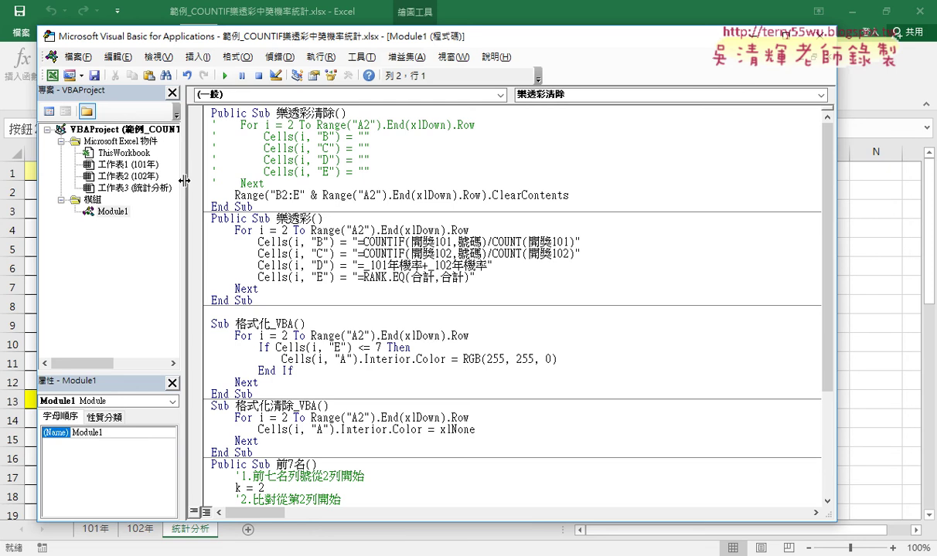
- Narrow the VBA panes and move the editor aside to reveal the worksheet
{"action": "left_click_drag", "start_coordinate": [183, 179], "coordinate": [117, 180]}
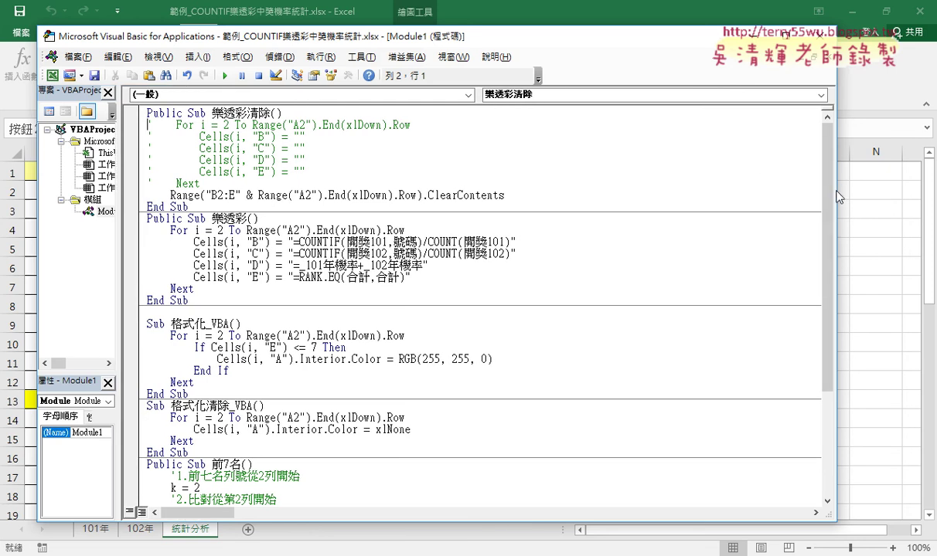
{"action": "left_click_drag", "start_coordinate": [837, 190], "coordinate": [549, 190]}
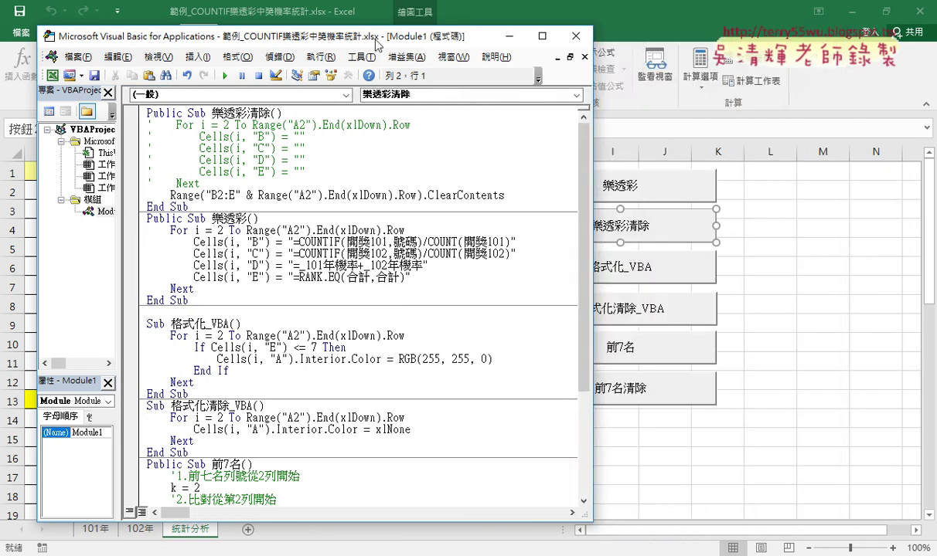
{"action": "mouse_move", "coordinate": [373, 42]}
{"action": "left_mouse_down"}
{"action": "mouse_move", "coordinate": [711, 46]}
{"action": "mouse_move", "coordinate": [749, 56]}
{"action": "left_mouse_up"}
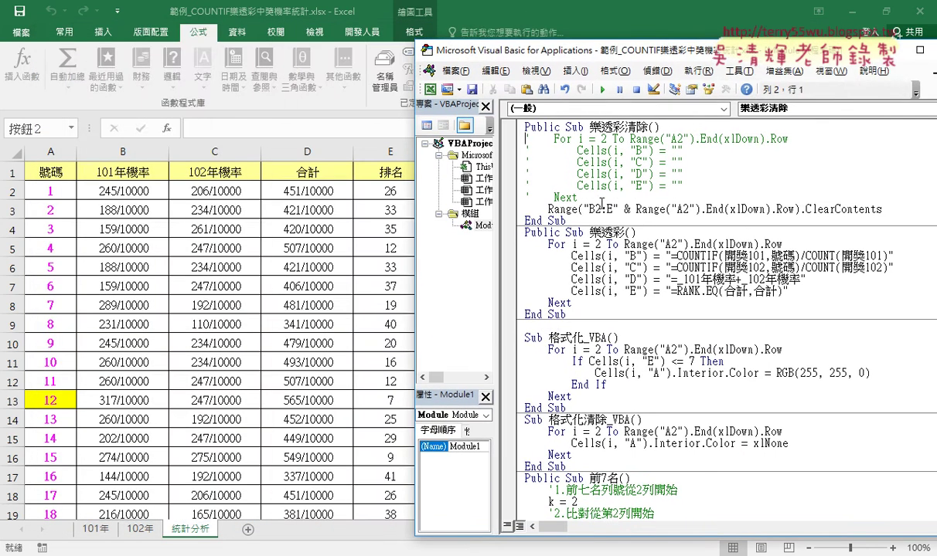
- Dock the Edit toolbar, uncomment the For…Next loop and comment out ClearContents
{"action": "left_click_drag", "start_coordinate": [867, 210], "coordinate": [499, 210]}
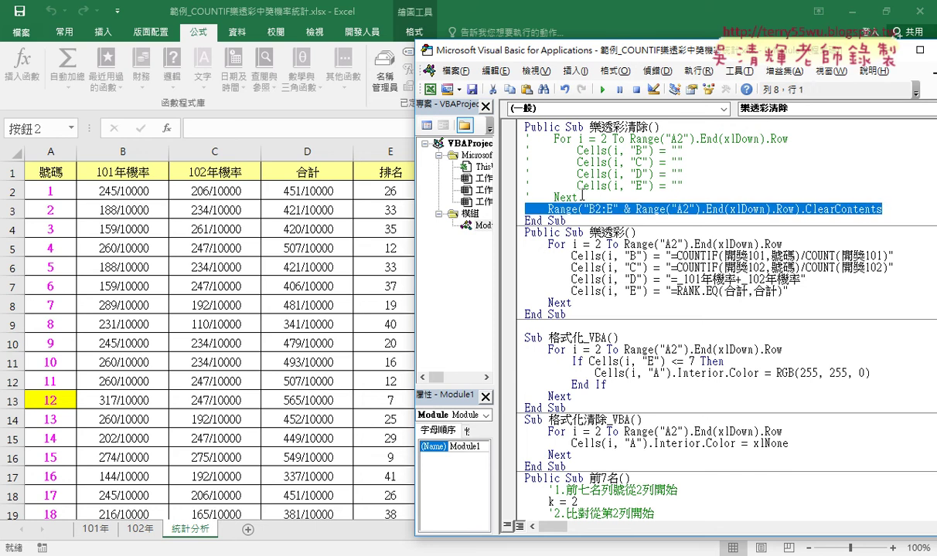
{"action": "left_click_drag", "start_coordinate": [579, 198], "coordinate": [510, 136]}
{"action": "right_click", "coordinate": [547, 88]}
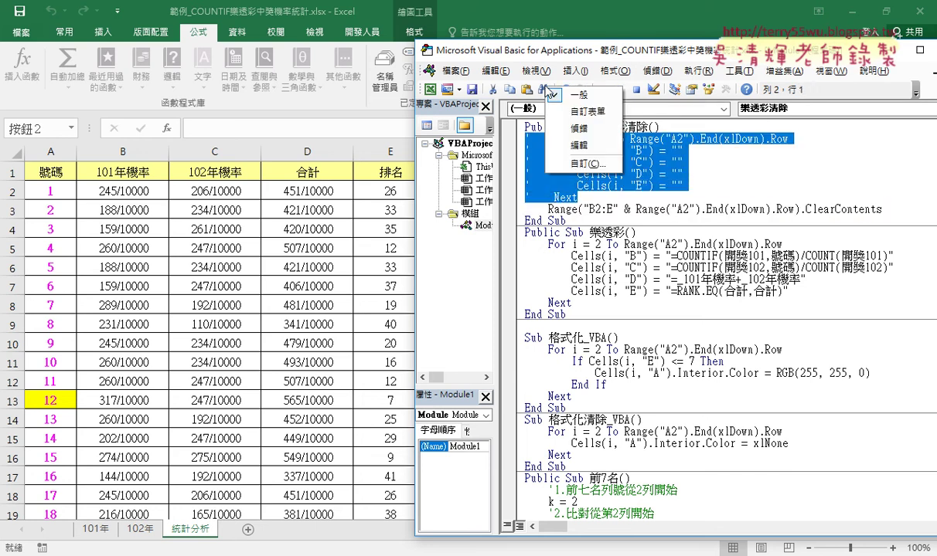
{"action": "left_click", "coordinate": [574, 155]}
{"action": "left_click_drag", "start_coordinate": [207, 116], "coordinate": [556, 128]}
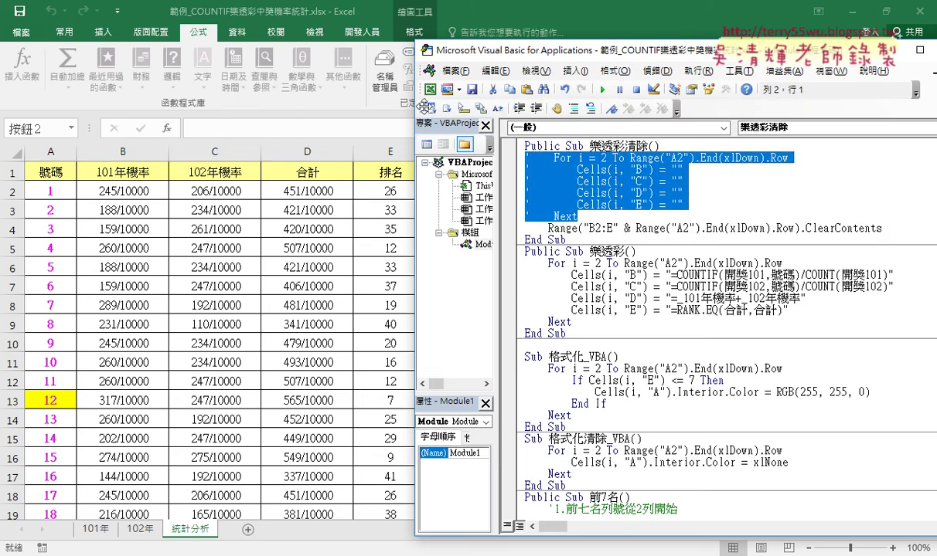
{"action": "left_click", "coordinate": [574, 109]}
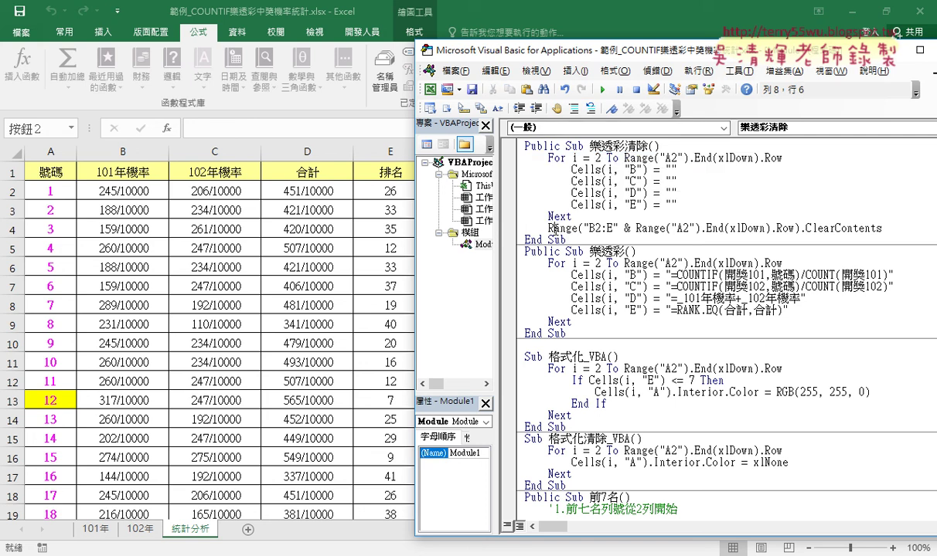
{"action": "left_click", "coordinate": [574, 110]}
- Try replacing the loop's last-row expression with 43, then undo it
{"action": "mouse_move", "coordinate": [572, 216]}
{"action": "left_mouse_down"}
{"action": "mouse_move", "coordinate": [514, 181]}
{"action": "mouse_move", "coordinate": [507, 158]}
{"action": "left_mouse_up"}
{"action": "double_click", "coordinate": [599, 157]}
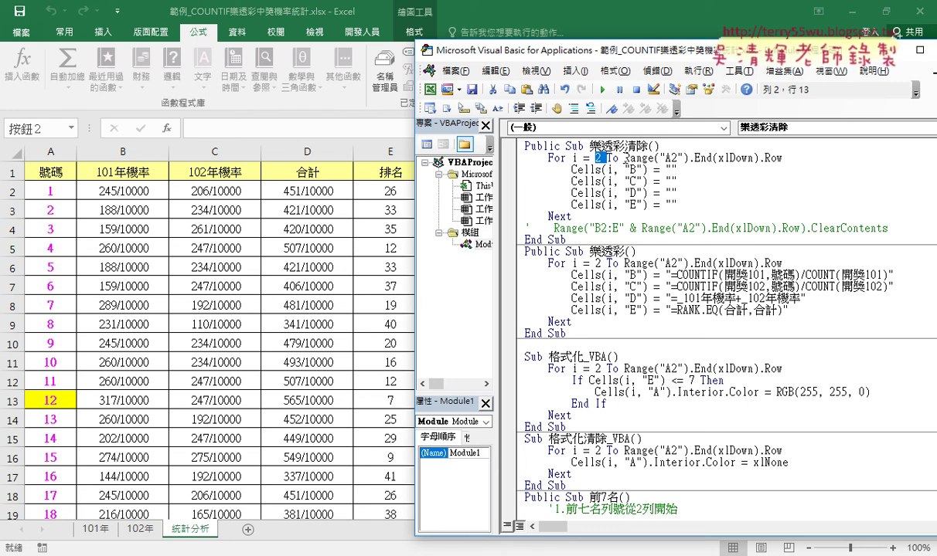
{"action": "left_click_drag", "start_coordinate": [624, 157], "coordinate": [782, 158]}
{"action": "type", "text": "43"}
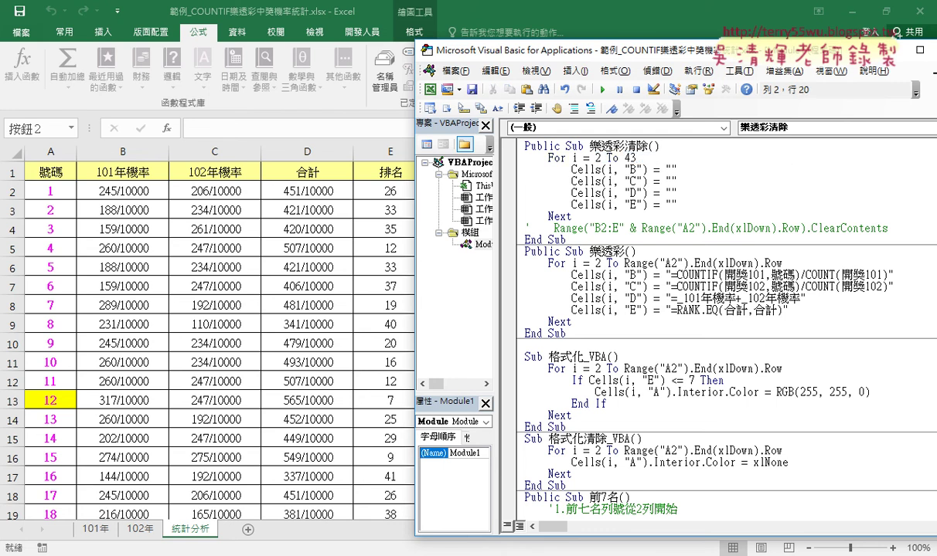
{"action": "key", "text": "ctrl+z"}
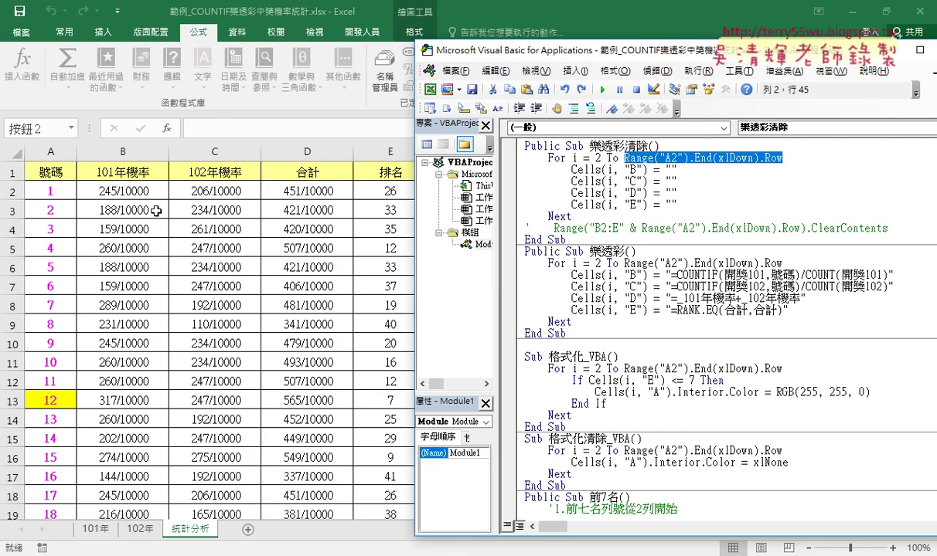
- Retype the loop's end as .End(xlDown).Row using autocomplete
{"action": "left_click_drag", "start_coordinate": [669, 158], "coordinate": [792, 158]}
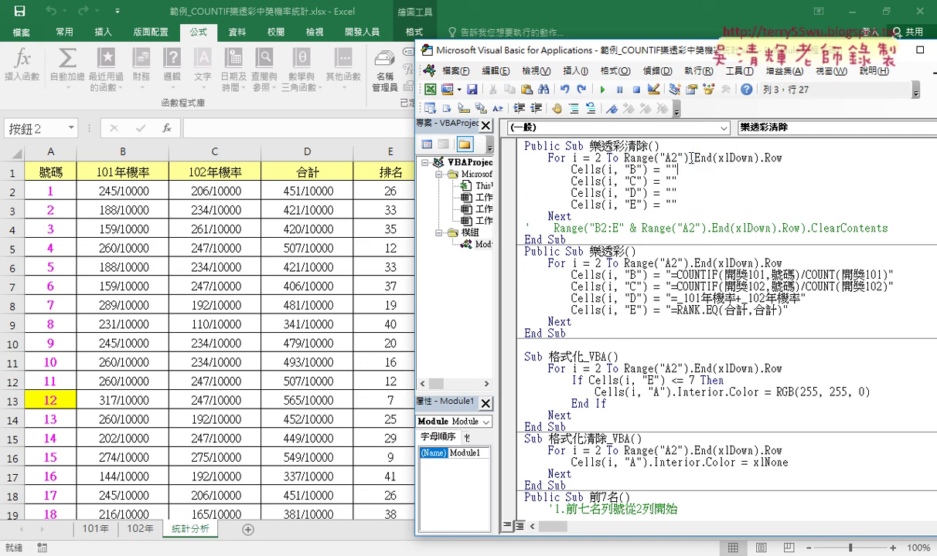
{"action": "type", "text": "."}
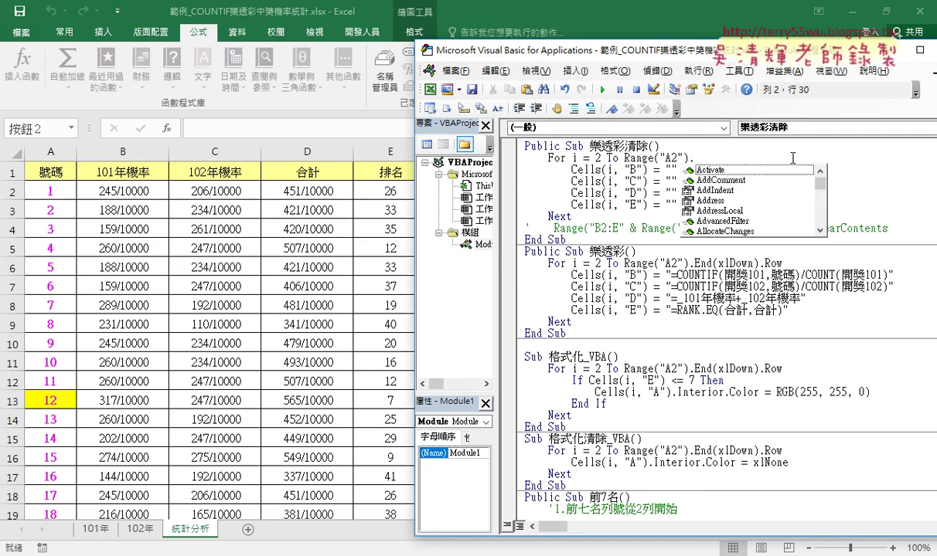
{"action": "type", "text": "End "}
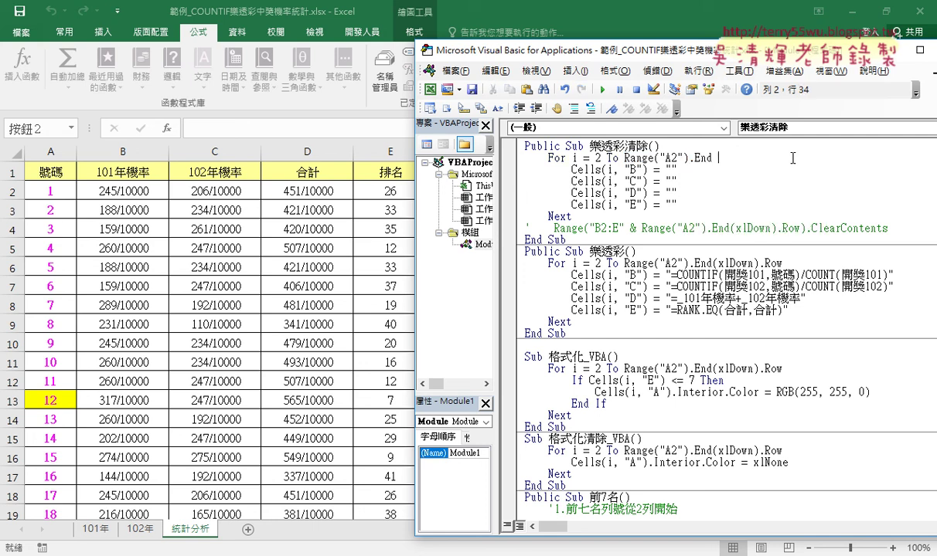
{"action": "type", "text": "("}
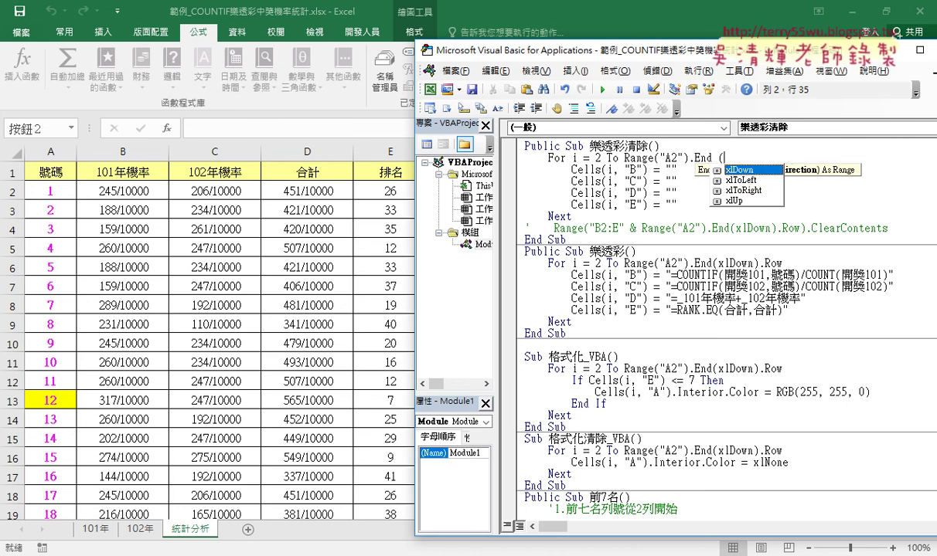
{"action": "key", "text": "space"}
{"action": "type", "text": ")"}
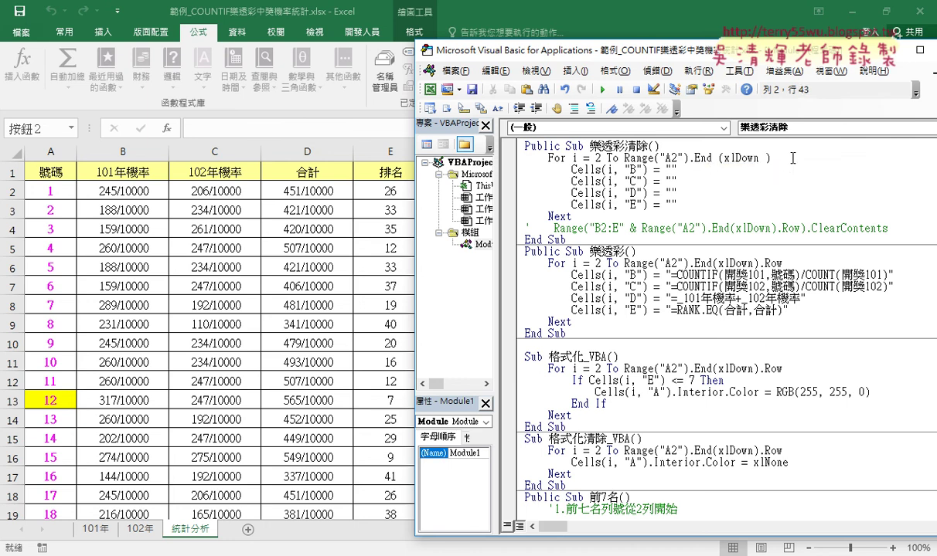
{"action": "type", "text": ".さ"}
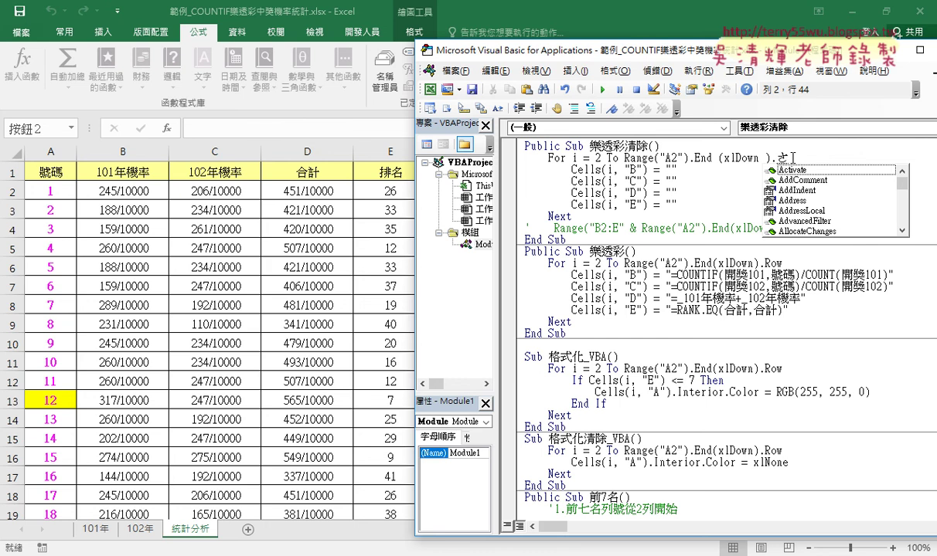
{"action": "key", "text": "BackSpace"}
{"action": "type", "text": "row"}
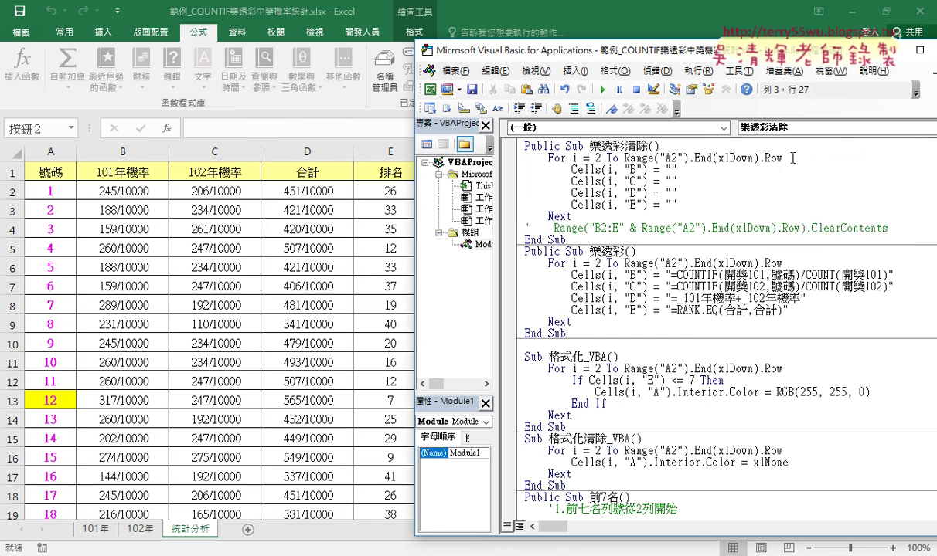
- Reselect the last-row expression, the Cells lines and the For…Next block for review
{"action": "left_click_drag", "start_coordinate": [783, 158], "coordinate": [624, 158]}
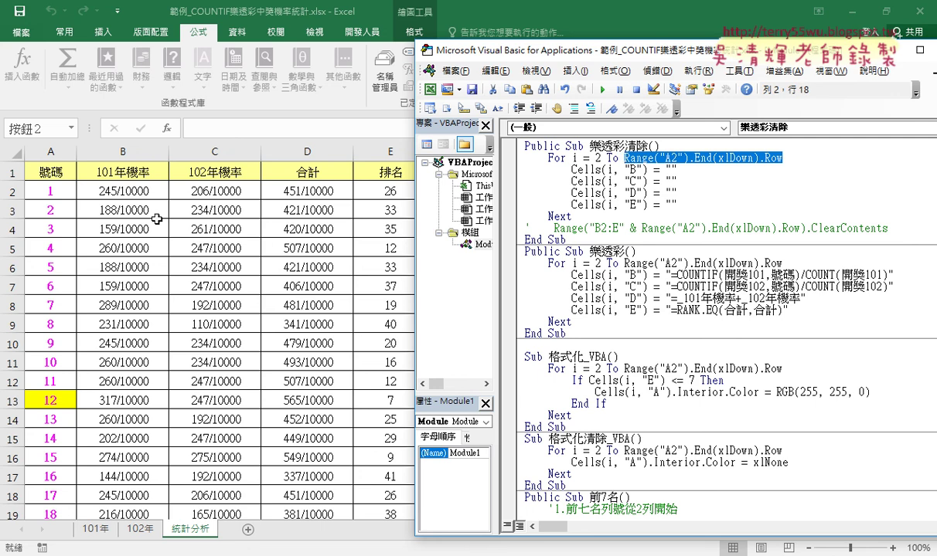
{"action": "left_click_drag", "start_coordinate": [677, 205], "coordinate": [504, 180]}
{"action": "left_click", "coordinate": [618, 216]}
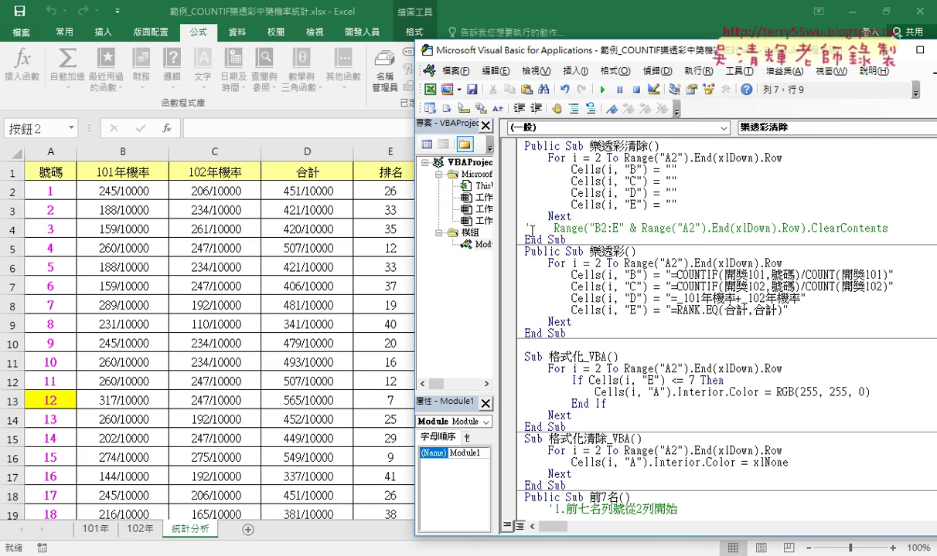
{"action": "left_click_drag", "start_coordinate": [589, 218], "coordinate": [510, 160]}
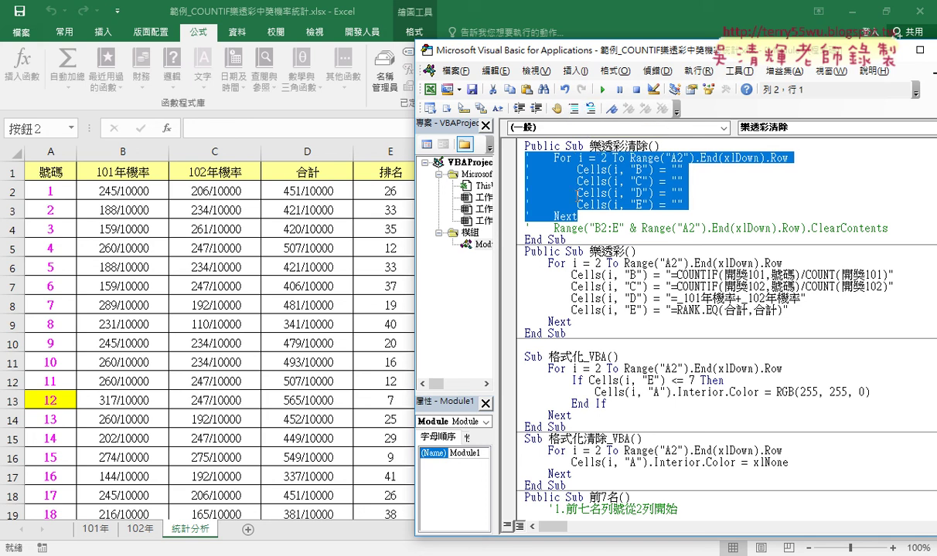
- Comment out the loop, reactivate ClearContents, and fix its range to B2:E43
{"action": "left_click", "coordinate": [575, 112]}
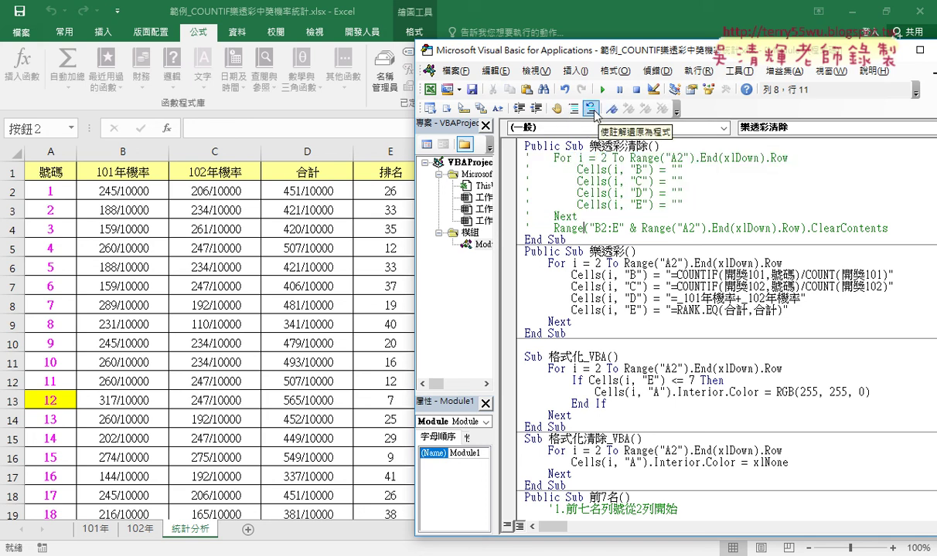
{"action": "left_click", "coordinate": [610, 112]}
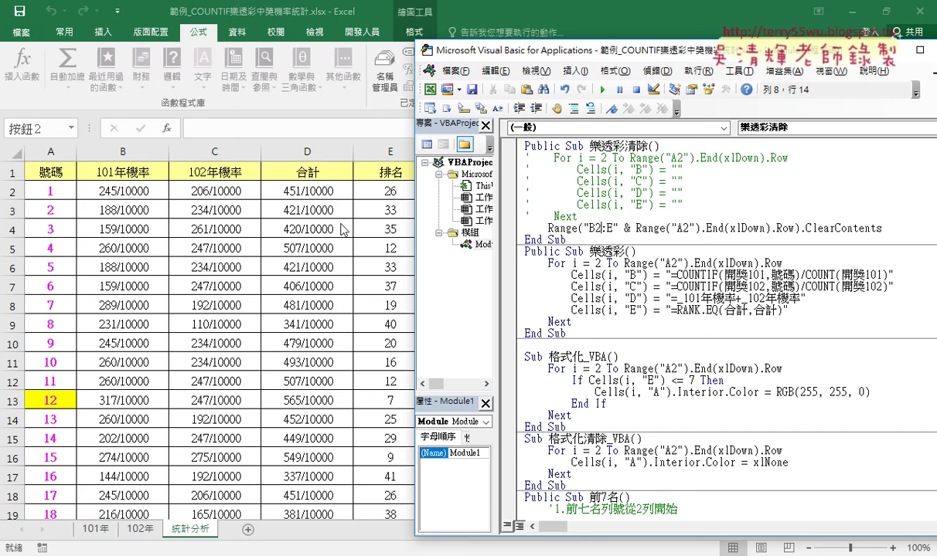
{"action": "left_click", "coordinate": [612, 228]}
{"action": "type", "text": "43"}
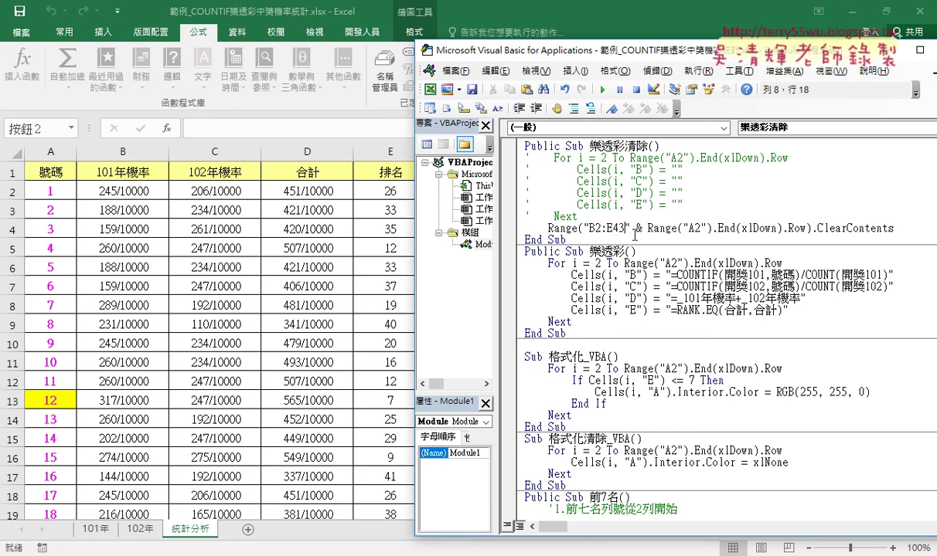
{"action": "left_click_drag", "start_coordinate": [630, 228], "coordinate": [806, 228]}
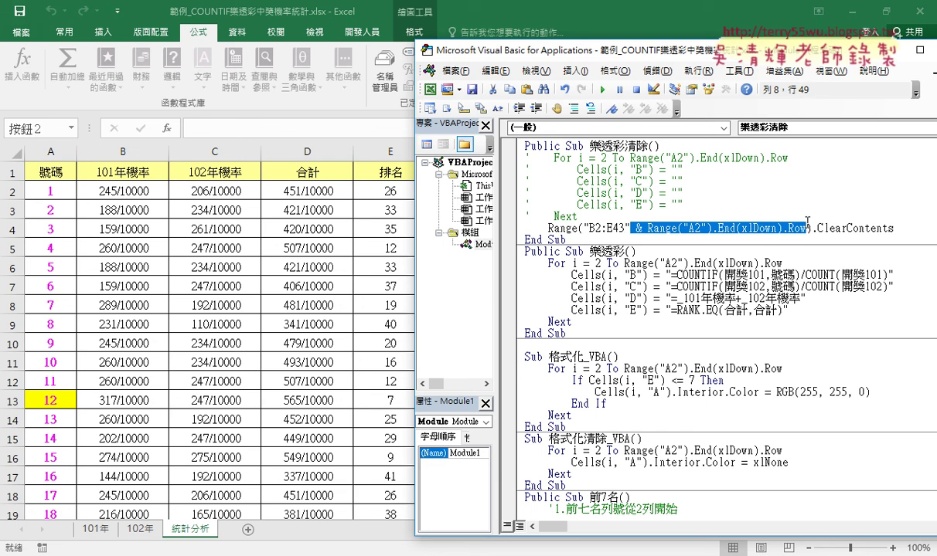
{"action": "key", "text": "Delete"}
- Retype .ClearContents on the range line using the autocomplete list
{"action": "left_click_drag", "start_coordinate": [718, 228], "coordinate": [637, 228]}
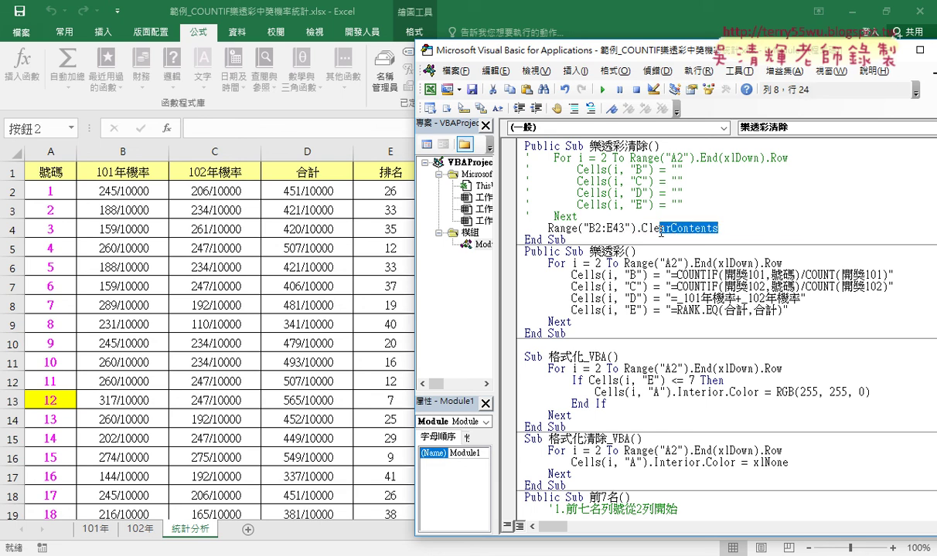
{"action": "type", "text": "."}
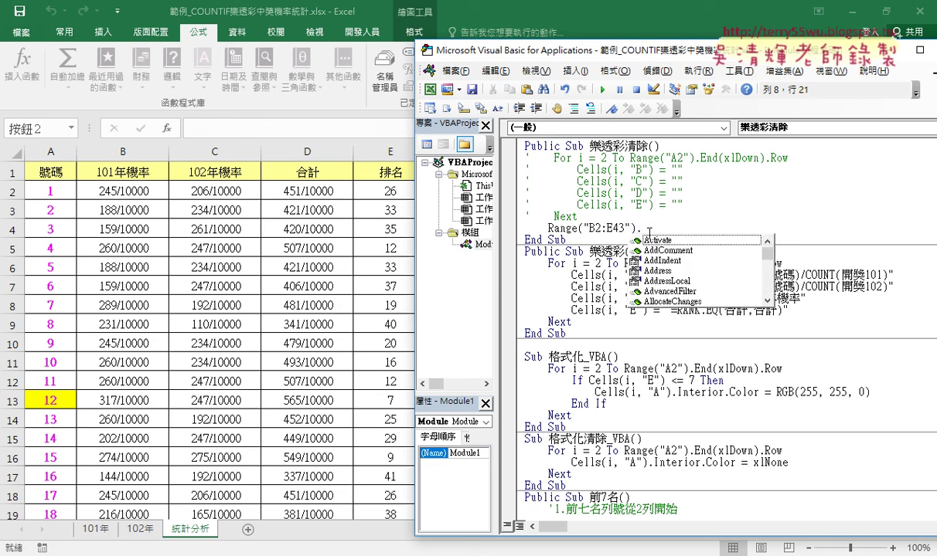
{"action": "type", "text": "cl"}
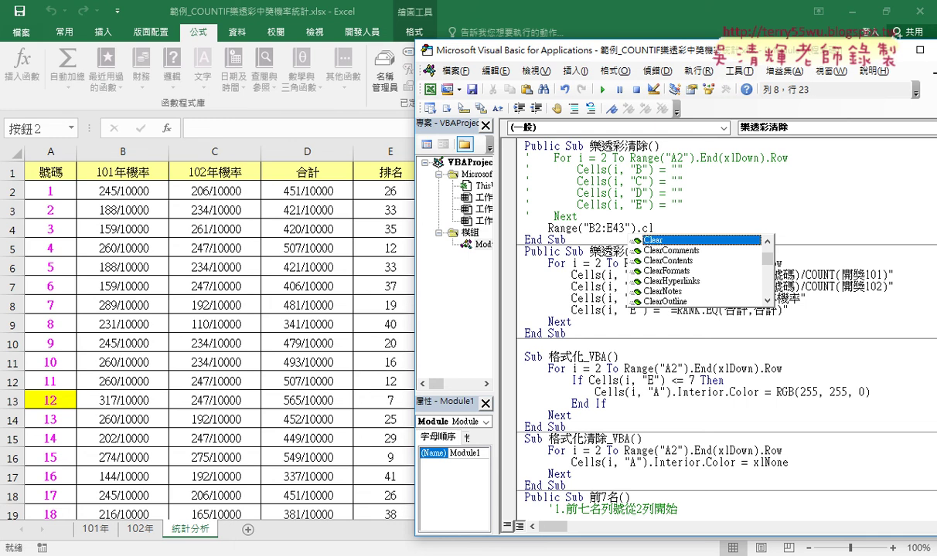
{"action": "key", "text": "Down"}
{"action": "key", "text": "Down"}
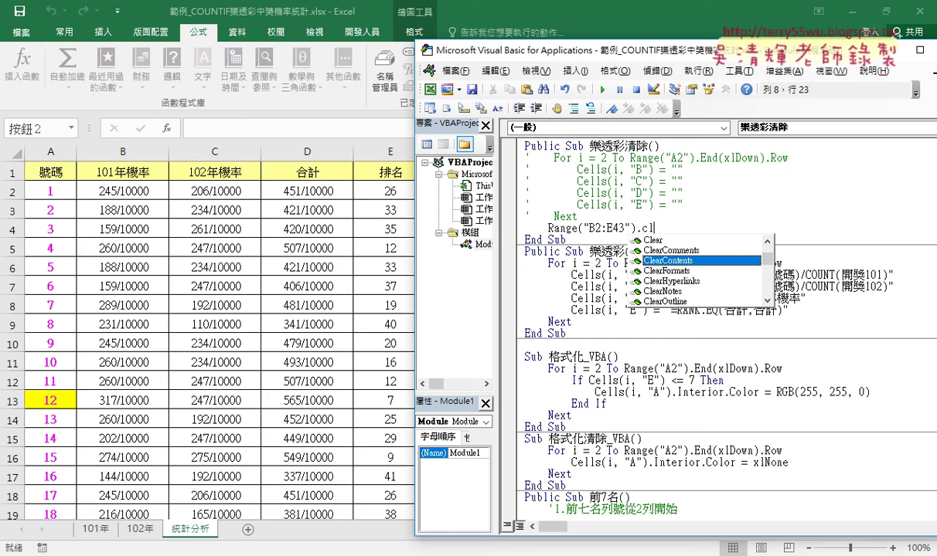
{"action": "key", "text": "Up"}
{"action": "key", "text": "Up"}
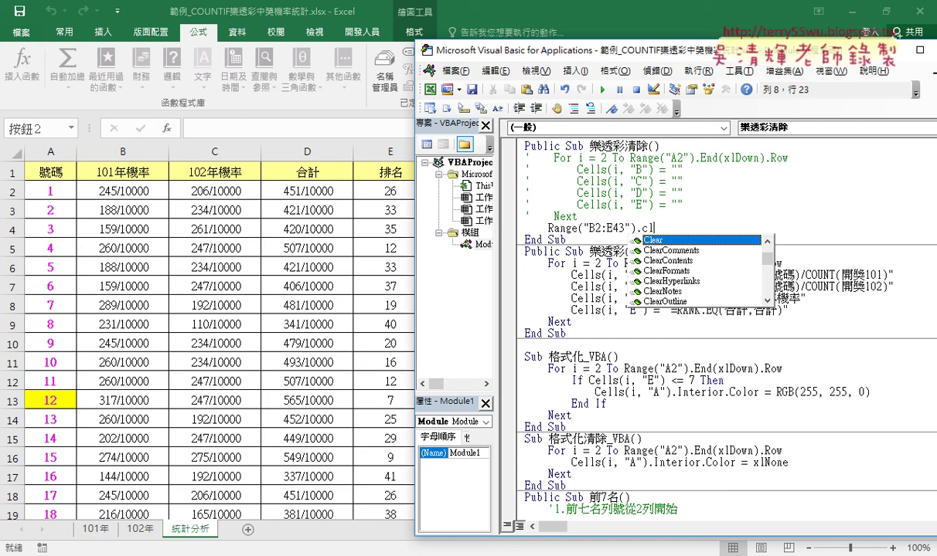
{"action": "key", "text": "Down"}
{"action": "key", "text": "Down"}
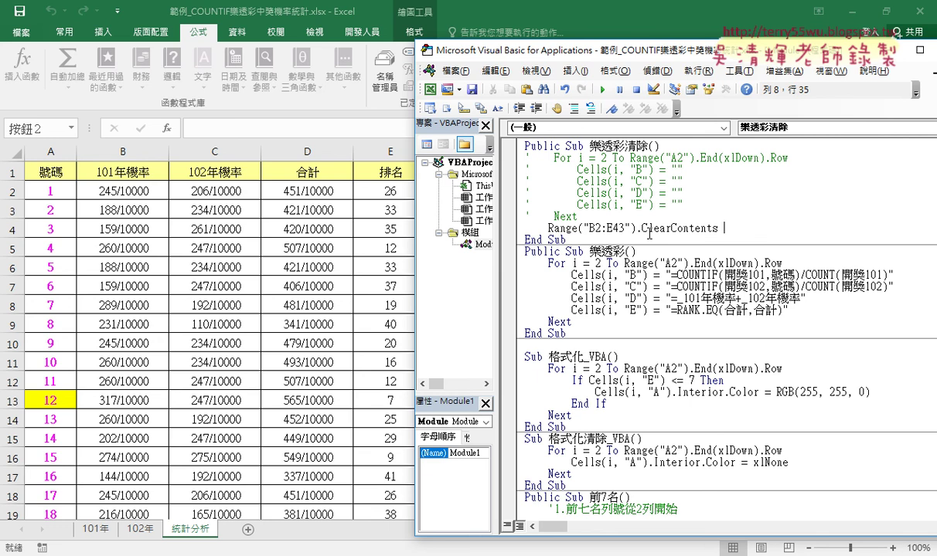
- Delete the fixed 43 so the clear line reads Range("B2:E").ClearContents
{"action": "left_click", "coordinate": [658, 298]}
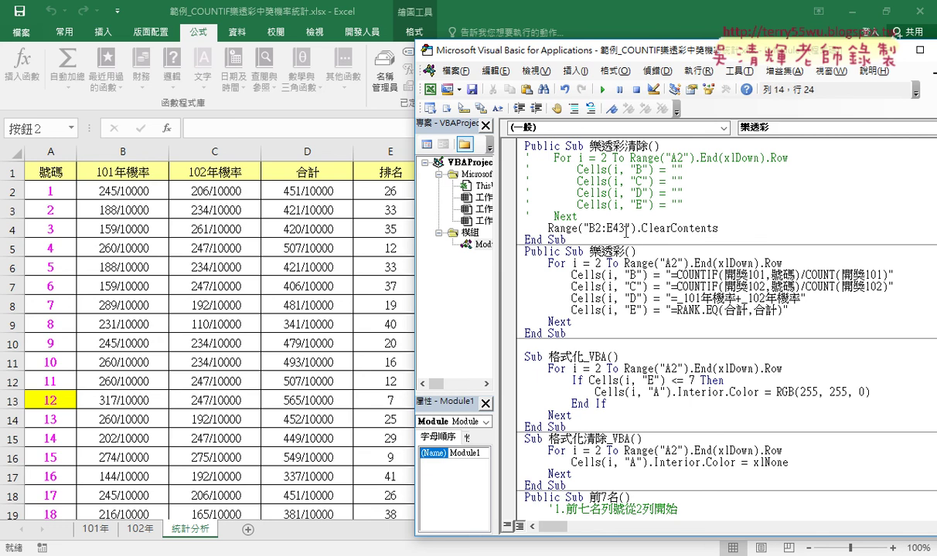
{"action": "left_click_drag", "start_coordinate": [626, 229], "coordinate": [613, 228]}
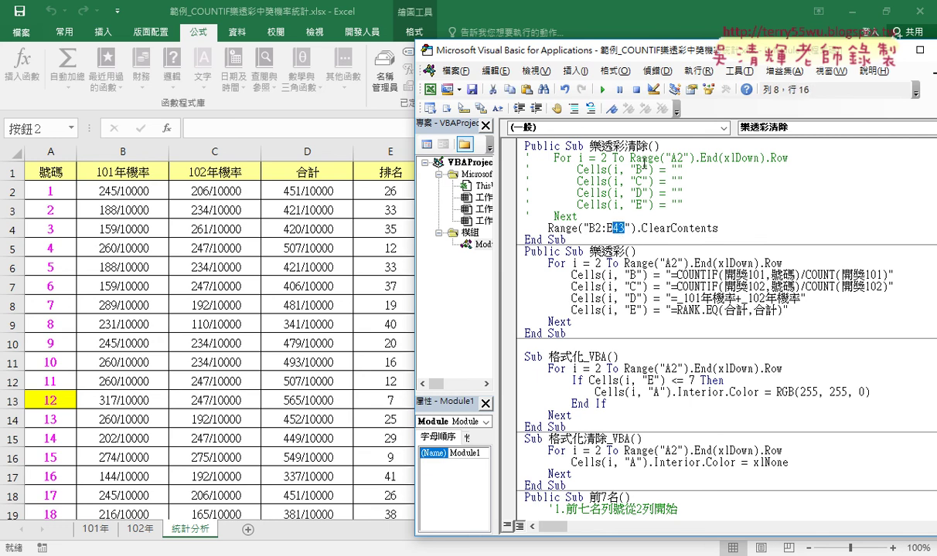
{"action": "left_click_drag", "start_coordinate": [630, 158], "coordinate": [789, 160]}
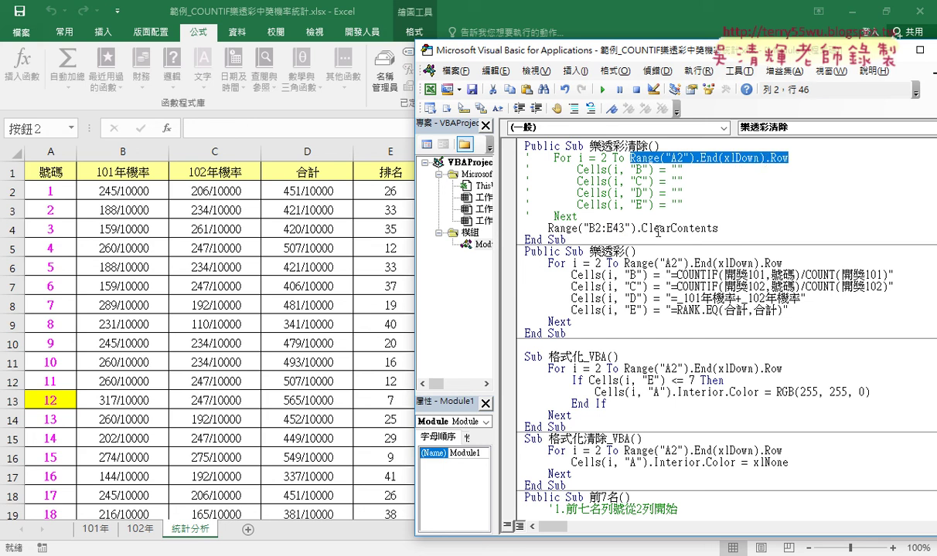
{"action": "left_click", "coordinate": [630, 228]}
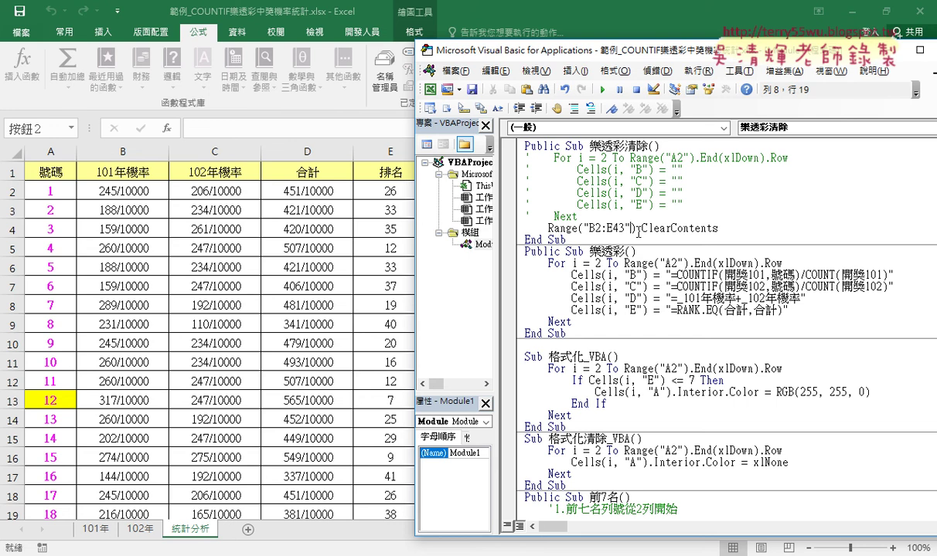
{"action": "key", "text": "shift+Left"}
{"action": "key", "text": "shift+Left"}
{"action": "key", "text": "shift+Left"}
{"action": "key", "text": "BackSpace"}
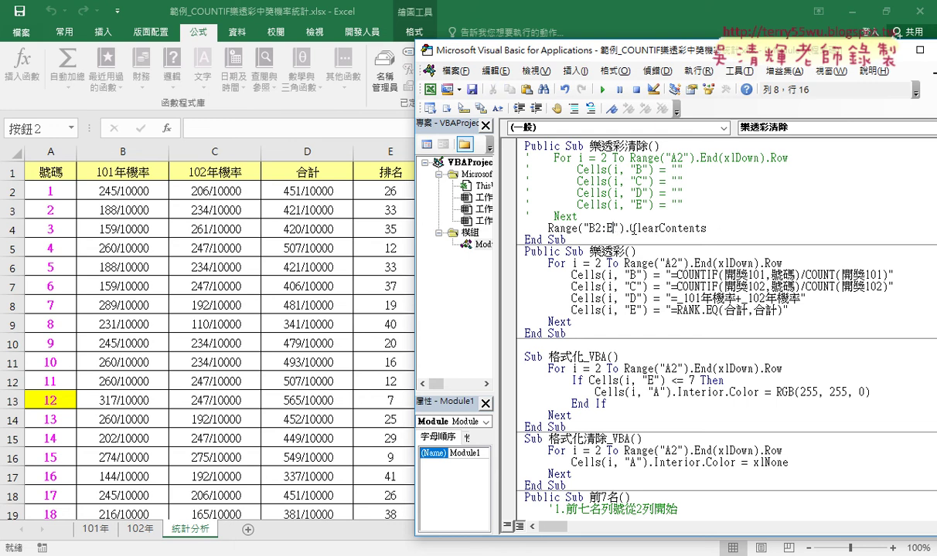
- Append & plus Range("A2").End(xlDown).Row, copied from the For line, to the clear range
{"action": "type", "text": "\" "}
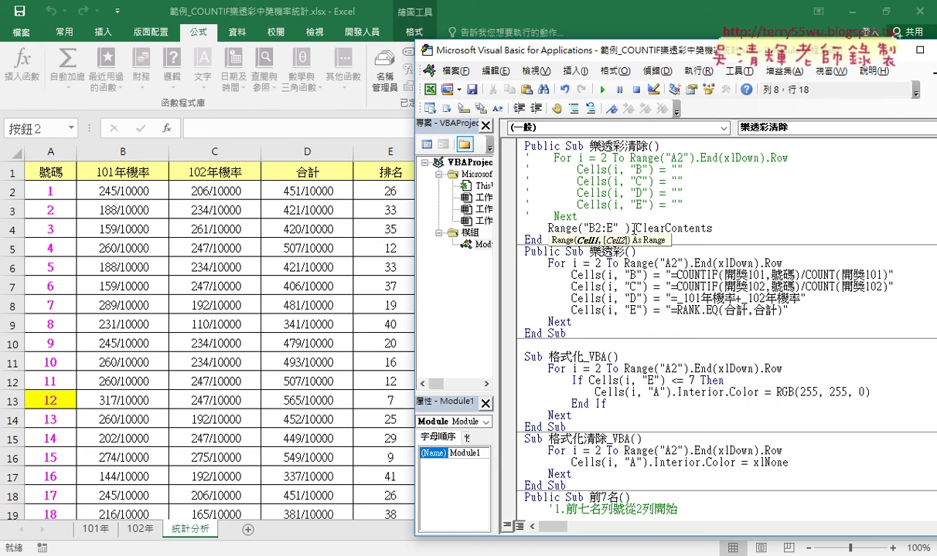
{"action": "type", "text": "&"}
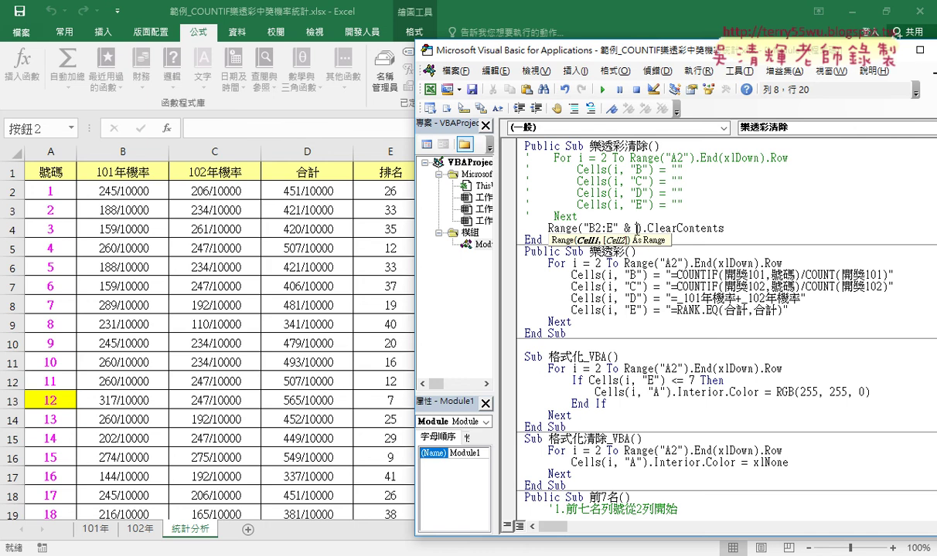
{"action": "left_click", "coordinate": [593, 147]}
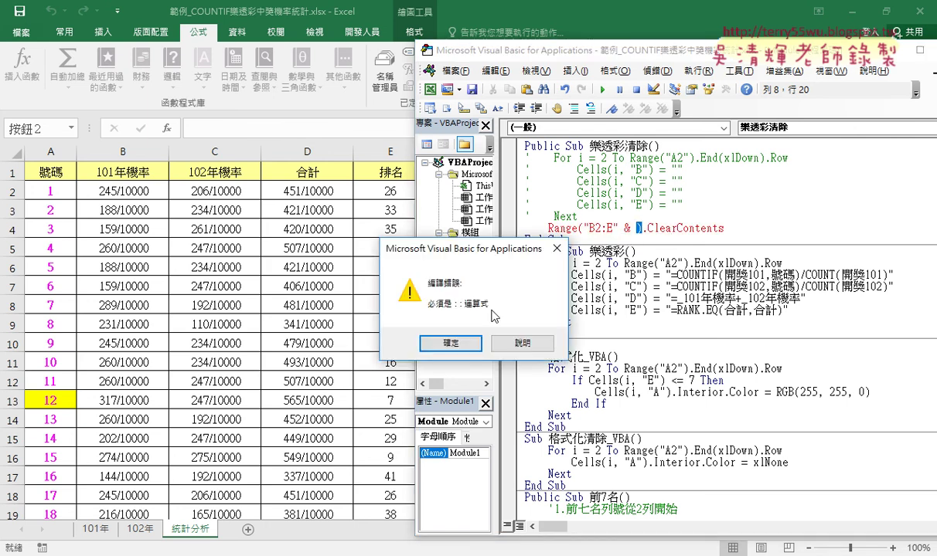
{"action": "left_click", "coordinate": [468, 301]}
{"action": "left_click_drag", "start_coordinate": [629, 158], "coordinate": [788, 157]}
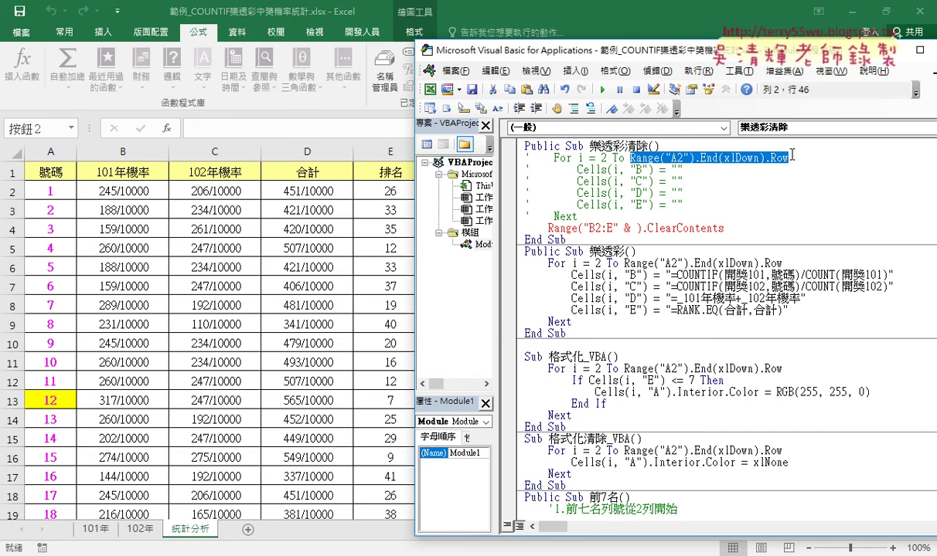
{"action": "key", "text": "ctrl+c"}
{"action": "left_click", "coordinate": [635, 228]}
{"action": "key", "text": "ctrl+v"}
{"action": "left_click_drag", "start_coordinate": [794, 228], "coordinate": [636, 228]}
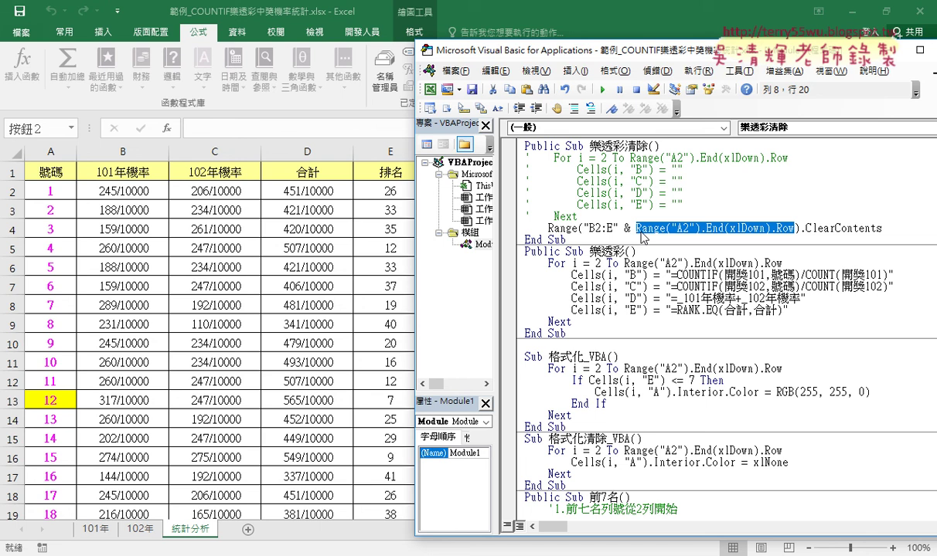
{"action": "left_click_drag", "start_coordinate": [645, 241], "coordinate": [780, 242]}
{"action": "mouse_move", "coordinate": [717, 183]}
{"action": "left_mouse_down"}
{"action": "mouse_move", "coordinate": [736, 199]}
{"action": "mouse_move", "coordinate": [721, 208]}
{"action": "mouse_move", "coordinate": [734, 207]}
{"action": "left_mouse_up"}
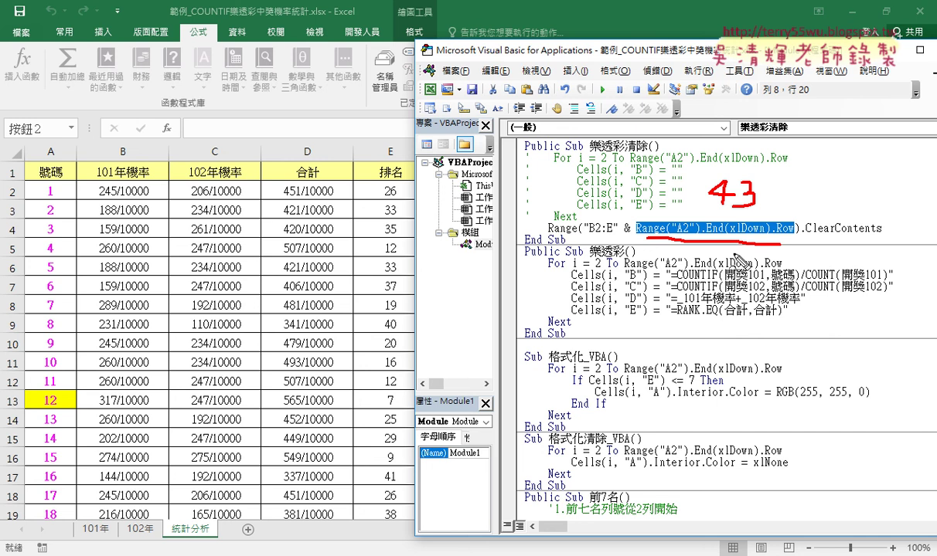
{"action": "left_click_drag", "start_coordinate": [623, 231], "coordinate": [632, 232]}
{"action": "left_click_drag", "start_coordinate": [691, 168], "coordinate": [685, 186]}
{"action": "mouse_move", "coordinate": [758, 165]}
{"action": "left_mouse_down"}
{"action": "mouse_move", "coordinate": [758, 186]}
{"action": "mouse_move", "coordinate": [767, 184]}
{"action": "left_mouse_up"}
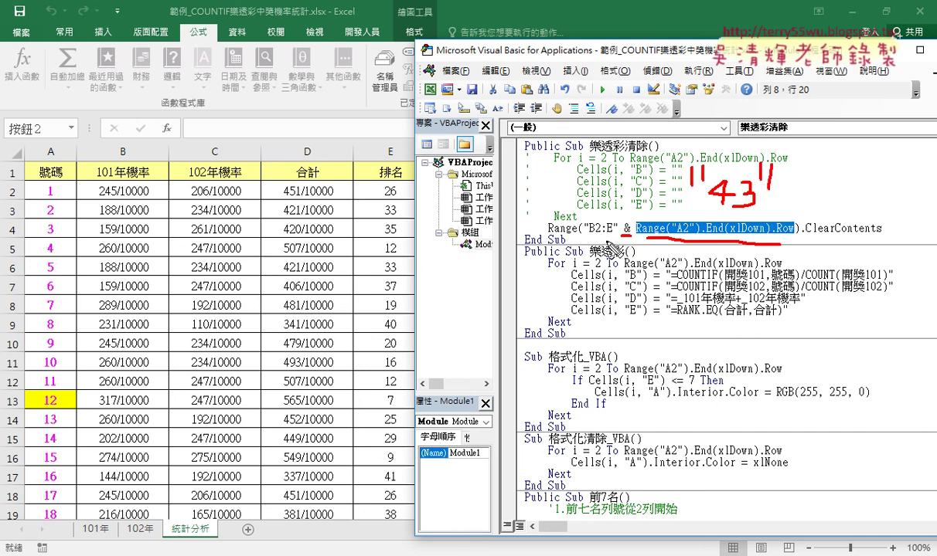
{"action": "mouse_move", "coordinate": [601, 224]}
{"action": "left_mouse_down"}
{"action": "mouse_move", "coordinate": [588, 233]}
{"action": "mouse_move", "coordinate": [618, 234]}
{"action": "left_mouse_up"}
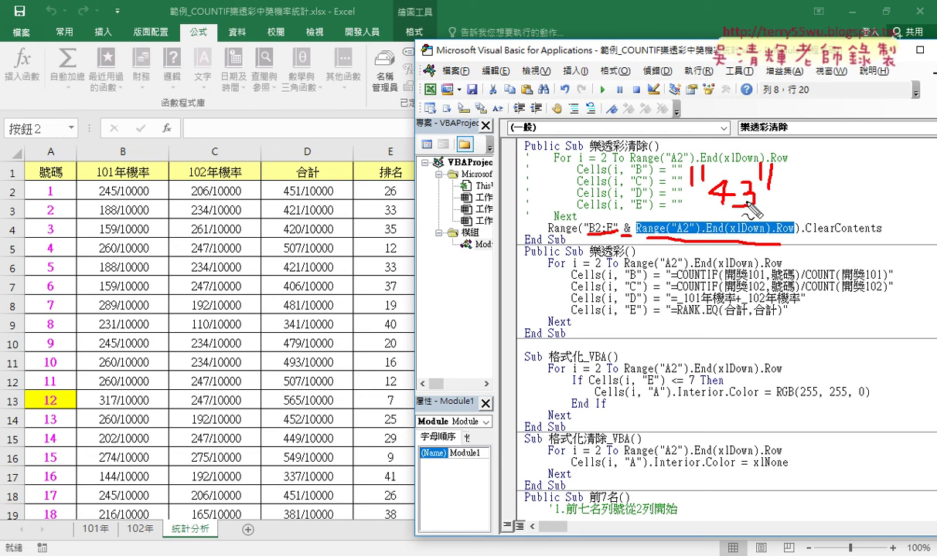
{"action": "key", "text": "Escape"}
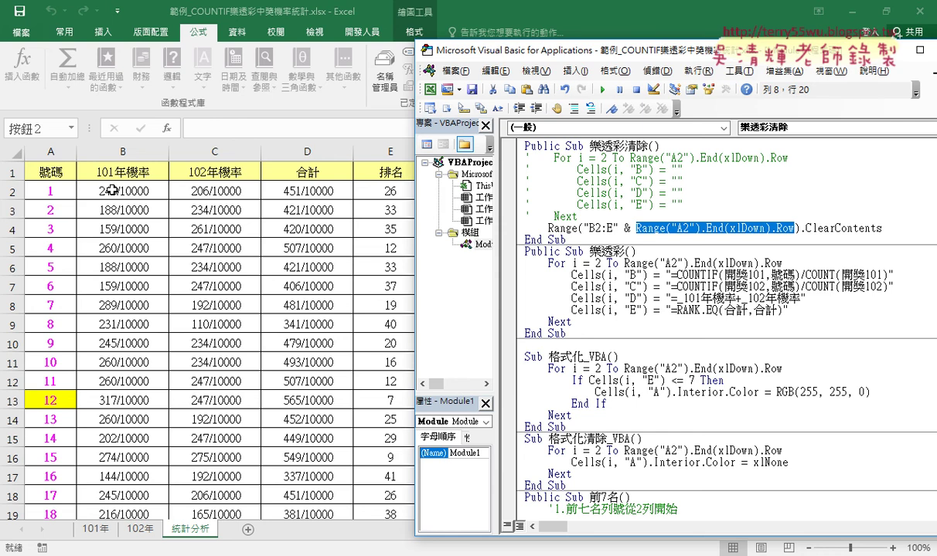
- Examine how the B2 formula uses the 開獎101 named range in COUNTIF and COUNT
{"action": "left_click", "coordinate": [112, 190]}
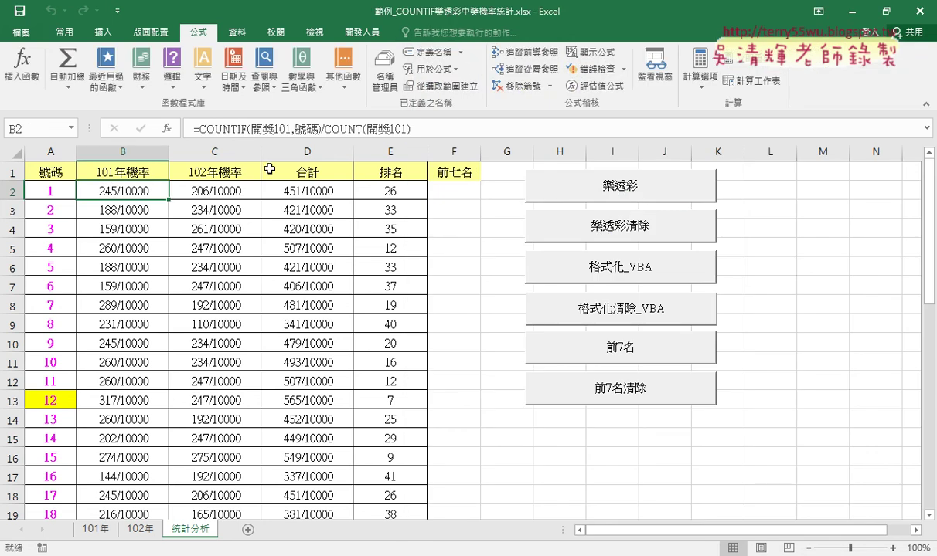
{"action": "left_click", "coordinate": [261, 128]}
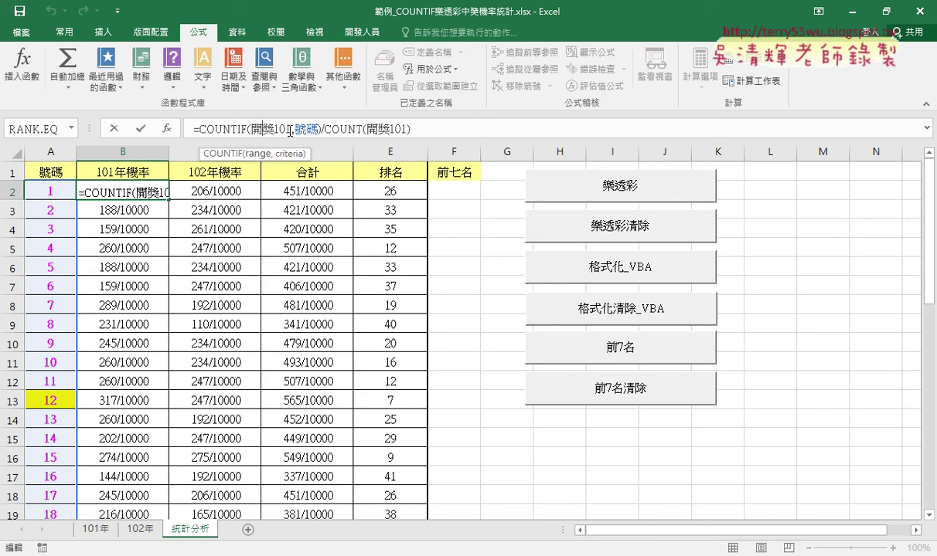
{"action": "left_click_drag", "start_coordinate": [290, 130], "coordinate": [254, 131]}
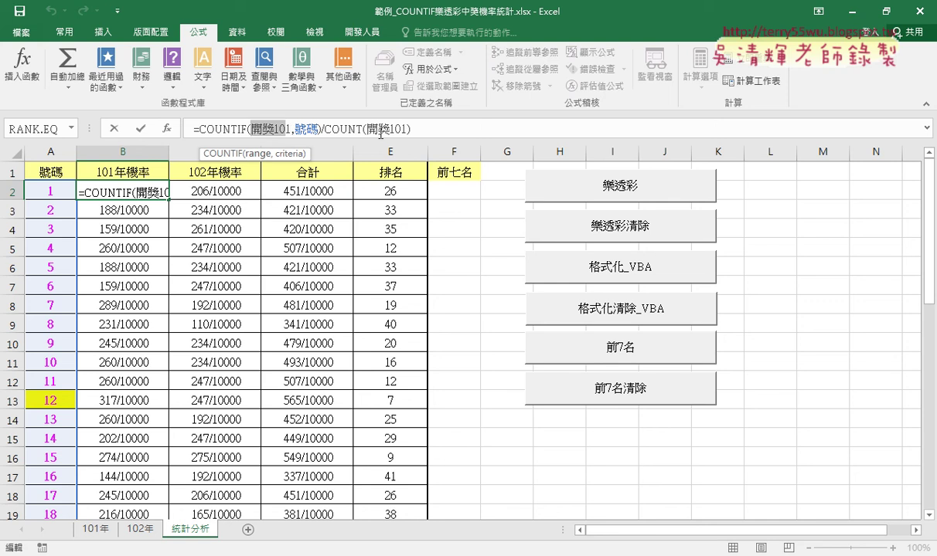
{"action": "left_click_drag", "start_coordinate": [366, 129], "coordinate": [408, 129]}
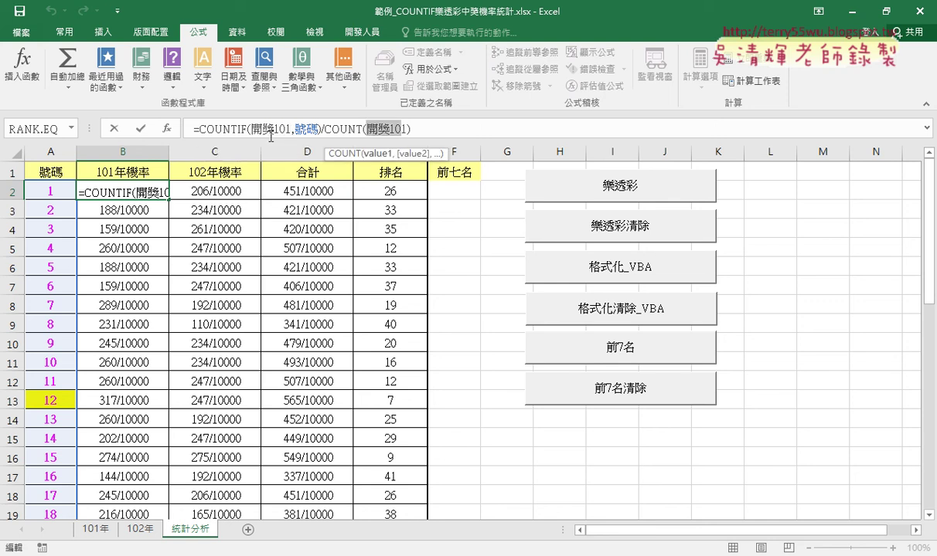
{"action": "left_click", "coordinate": [114, 129]}
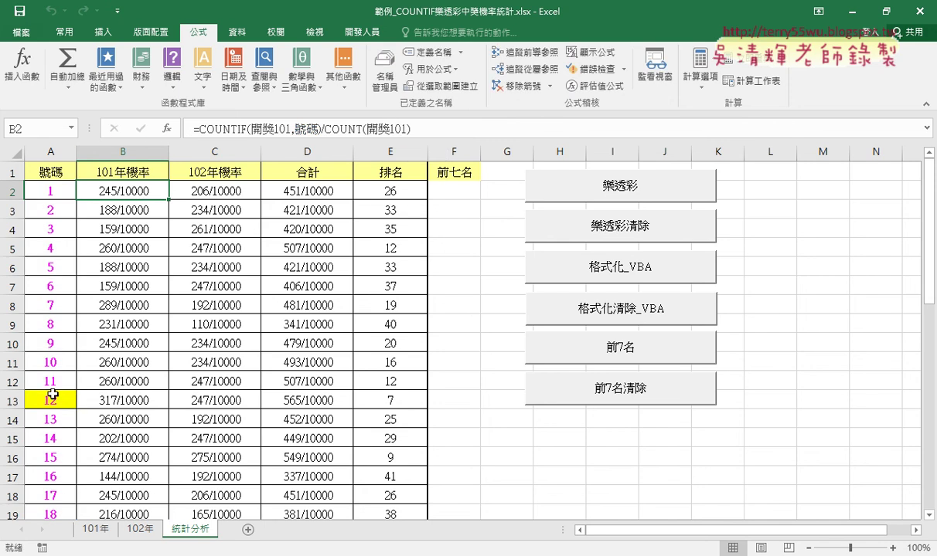
{"action": "left_click", "coordinate": [366, 132]}
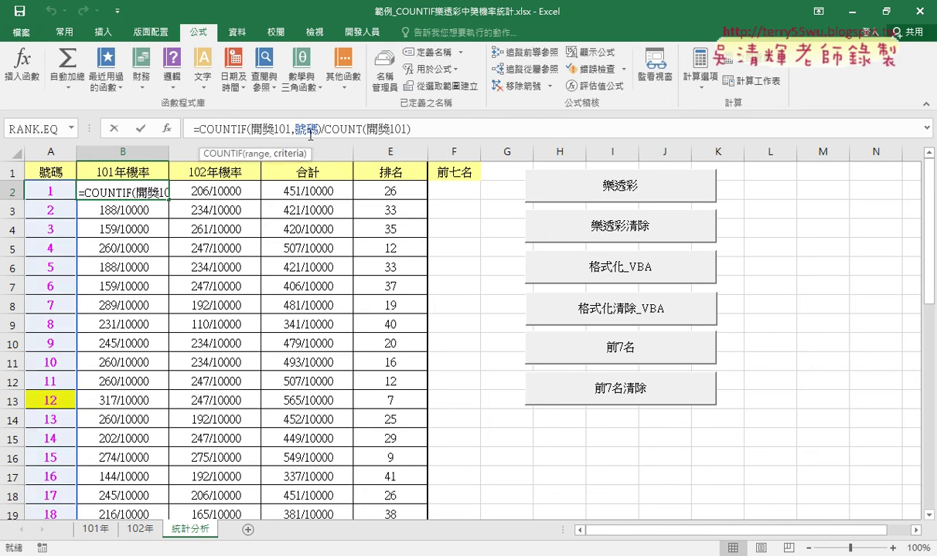
{"action": "left_click", "coordinate": [111, 128]}
- Check the C2, D2 and E2 formulas, then clear columns B–E with 樂透彩清除
{"action": "left_click", "coordinate": [221, 193]}
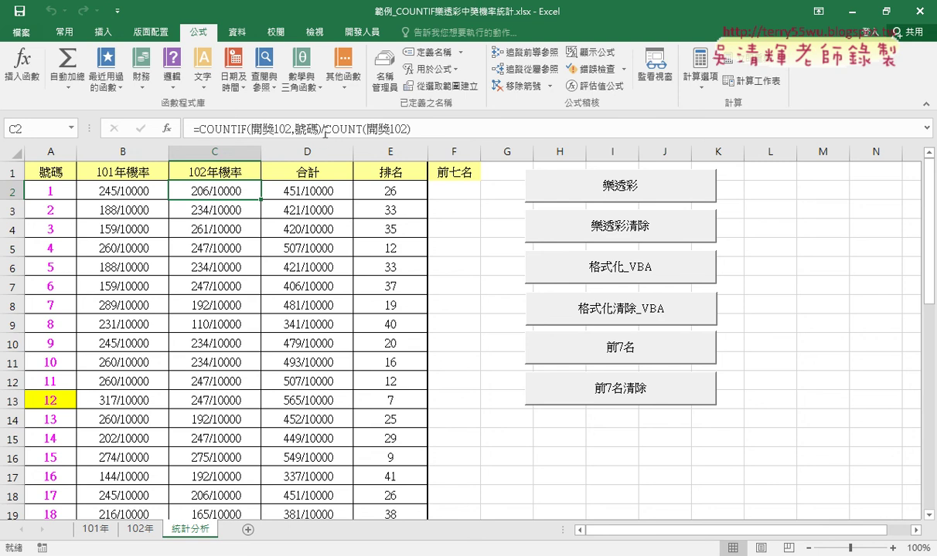
{"action": "left_click", "coordinate": [317, 192]}
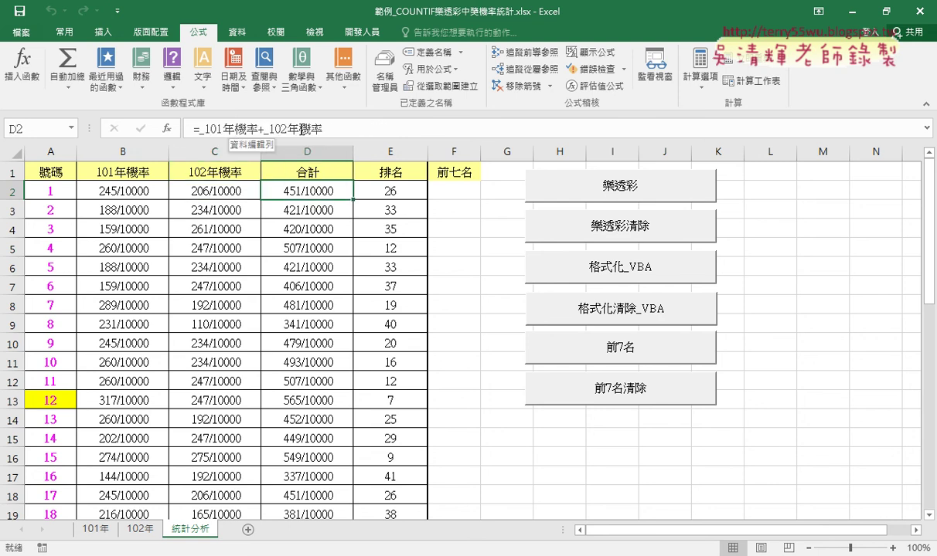
{"action": "left_click", "coordinate": [383, 184]}
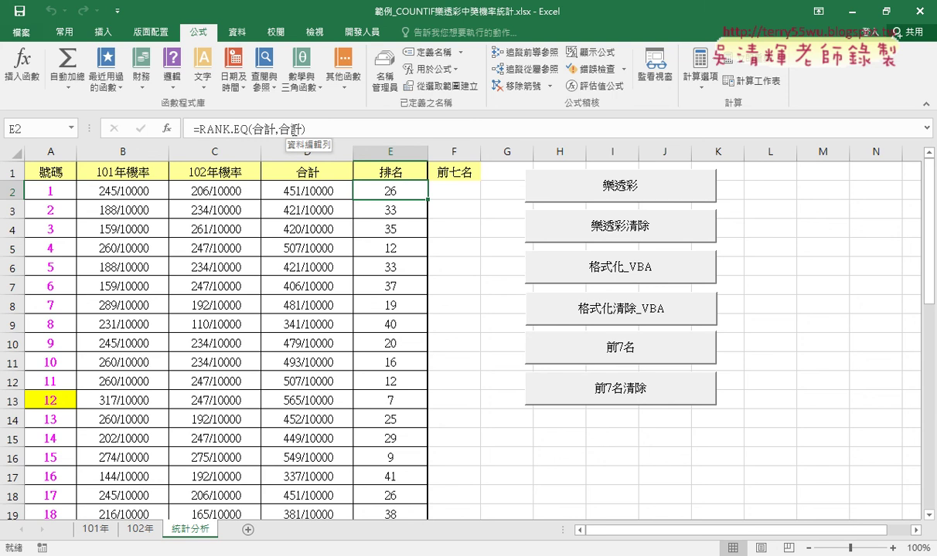
{"action": "left_click", "coordinate": [576, 225]}
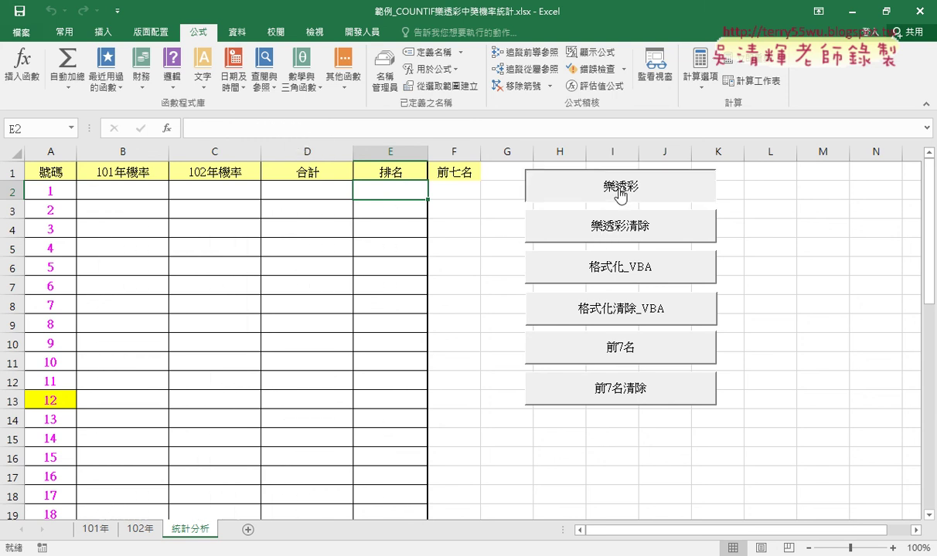
- Refill the table with 樂透彩, review its COUNTIF macro code, and return to the sheet
{"action": "left_click", "coordinate": [620, 196]}
{"action": "right_click", "coordinate": [585, 177]}
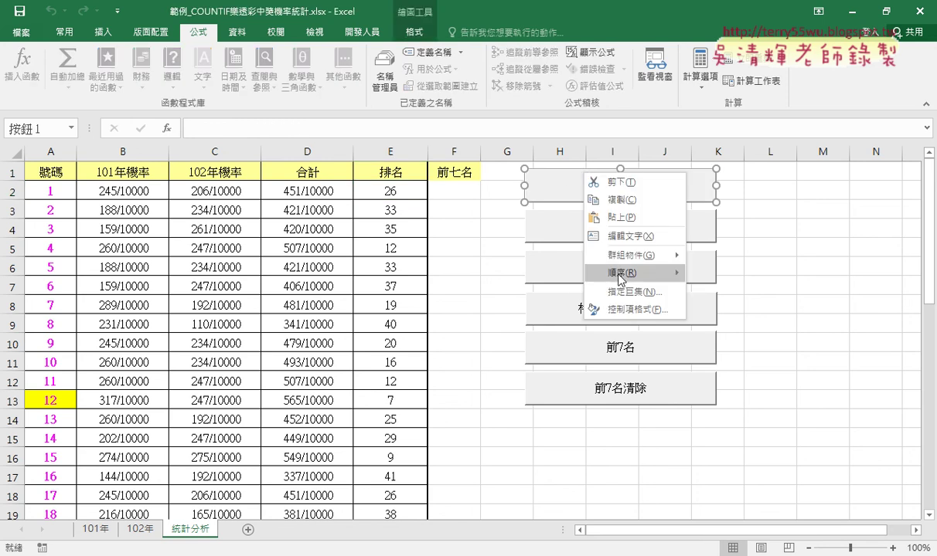
{"action": "left_click", "coordinate": [630, 292]}
{"action": "left_click", "coordinate": [712, 176]}
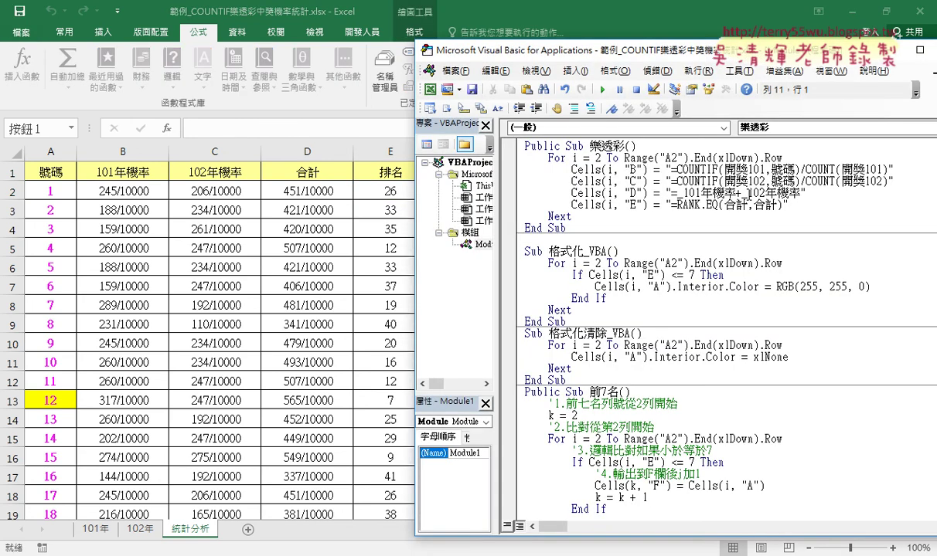
{"action": "left_click_drag", "start_coordinate": [671, 168], "coordinate": [888, 168]}
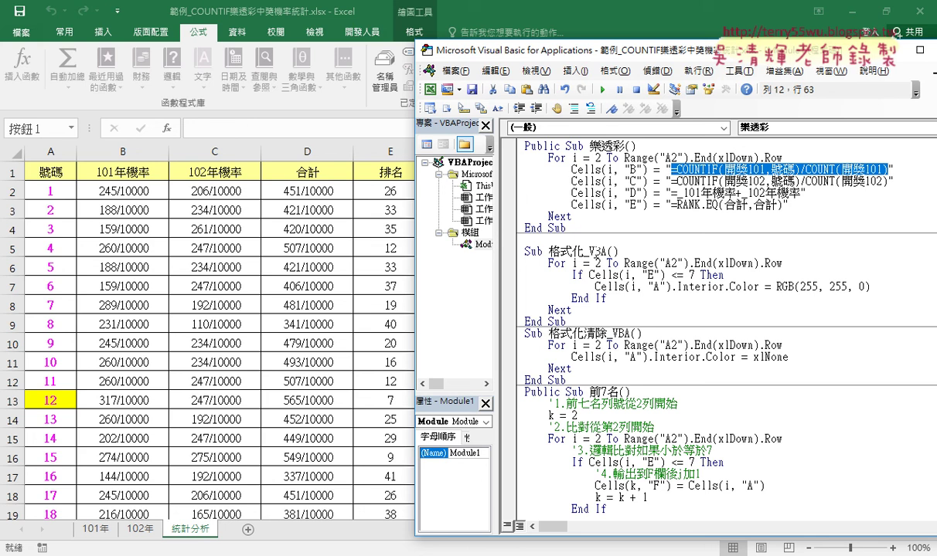
{"action": "left_click", "coordinate": [308, 246]}
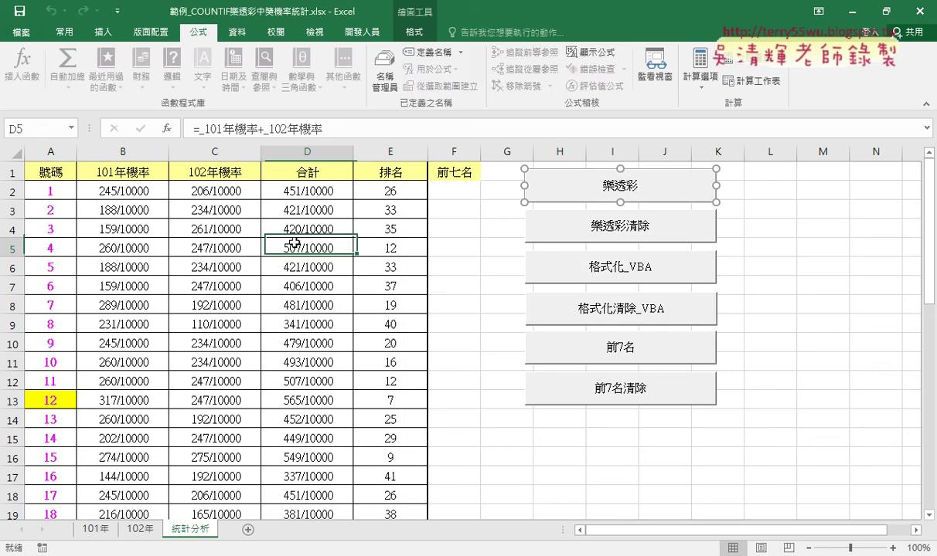
- Browse the 101年 and 102年 sheets, then select the 號碼 numbers A2:A43
{"action": "left_click", "coordinate": [94, 530]}
{"action": "left_click", "coordinate": [140, 530]}
{"action": "left_click", "coordinate": [191, 530]}
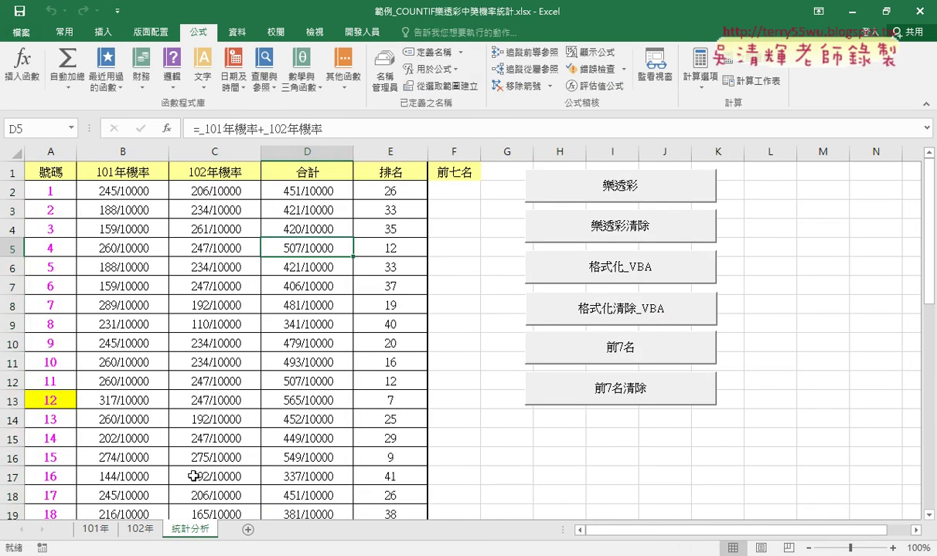
{"action": "left_click", "coordinate": [52, 153]}
{"action": "left_click_drag", "start_coordinate": [52, 158], "coordinate": [399, 161]}
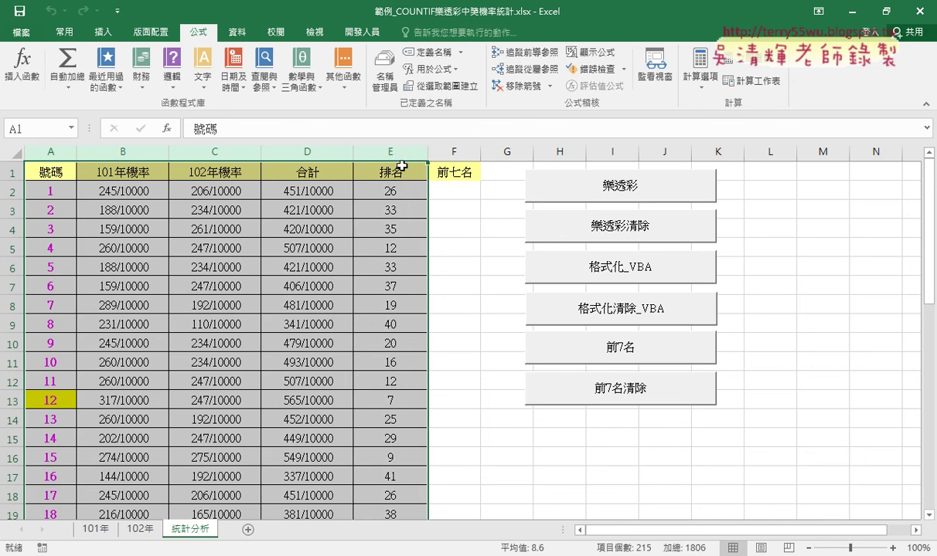
{"action": "left_click", "coordinate": [56, 166]}
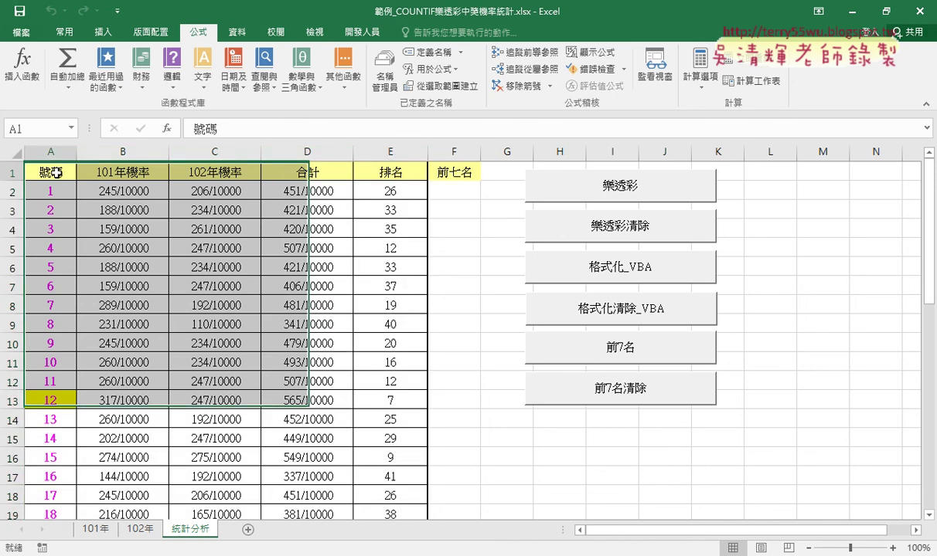
{"action": "left_click_drag", "start_coordinate": [59, 187], "coordinate": [49, 452]}
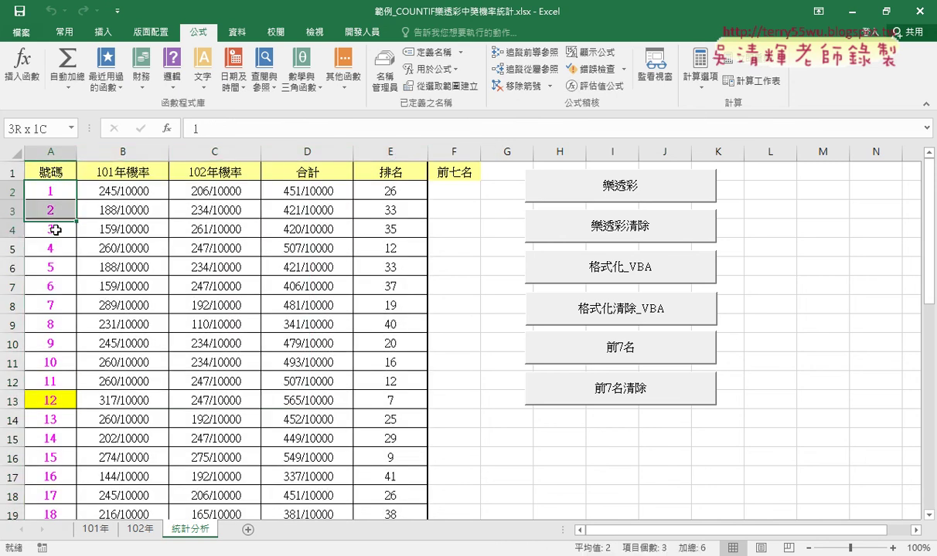
{"action": "left_click", "coordinate": [52, 194]}
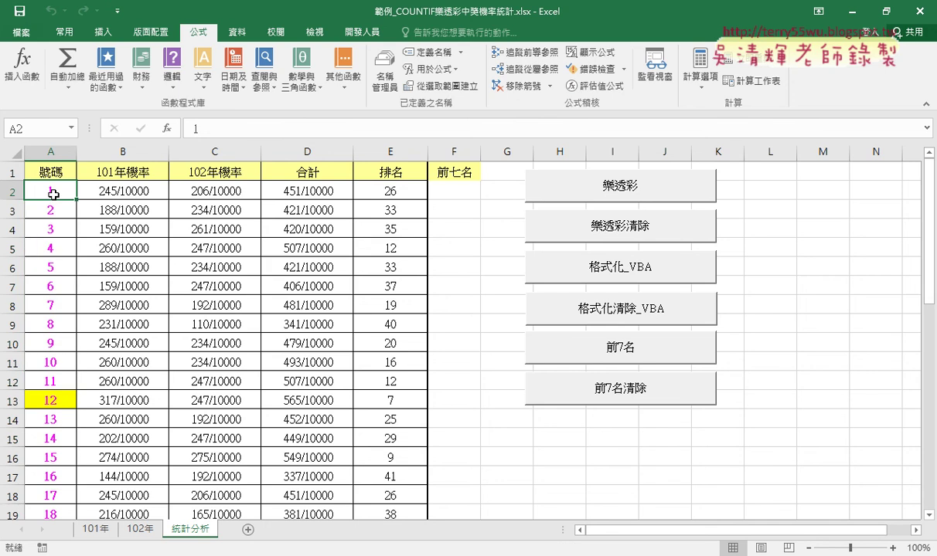
{"action": "key", "text": "ctrl+shift+Down"}
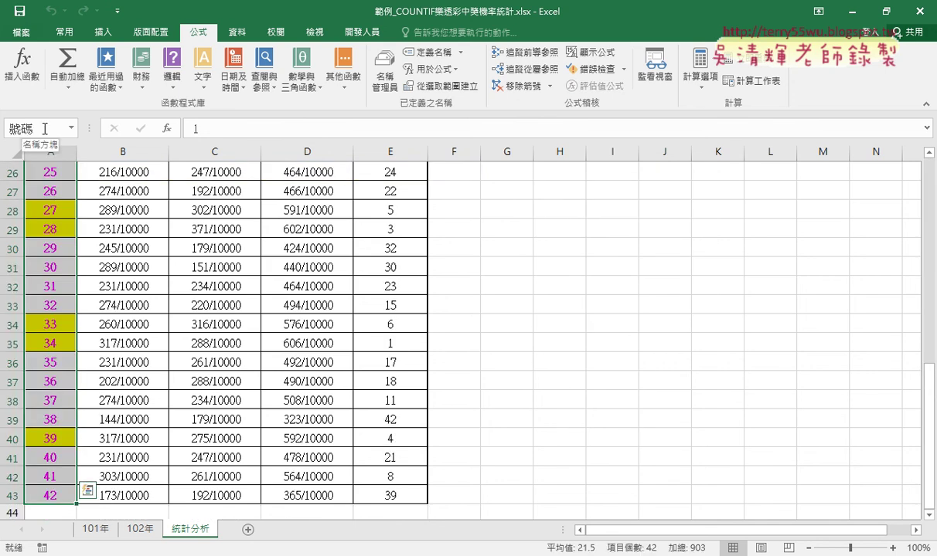
{"action": "scroll", "coordinate": [142, 183], "scroll_direction": "up", "scroll_amount": 3}
{"action": "scroll", "coordinate": [143, 182], "scroll_direction": "up", "scroll_amount": 5}
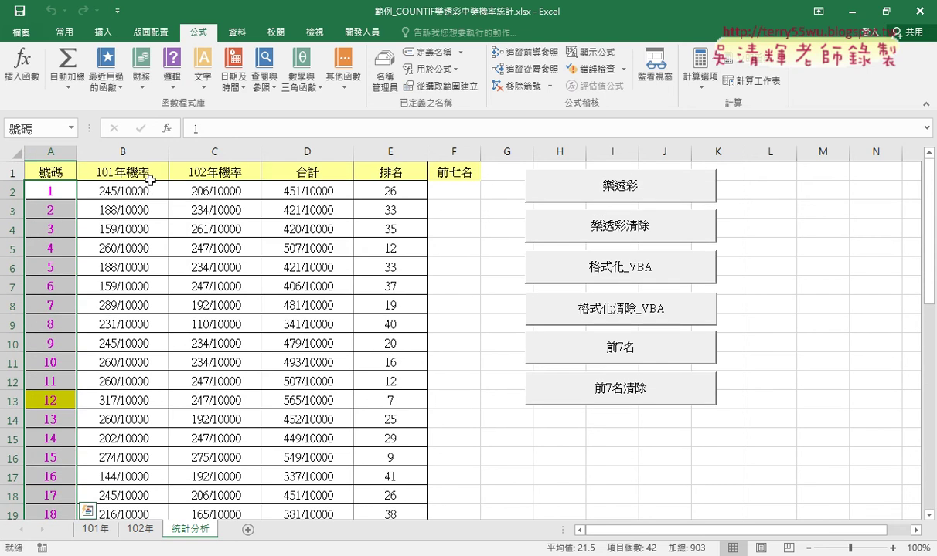
- Review the B2–E2 named-range formulas and open the Name Manager
{"action": "left_click", "coordinate": [124, 188]}
{"action": "left_click", "coordinate": [215, 186]}
{"action": "left_click", "coordinate": [317, 193]}
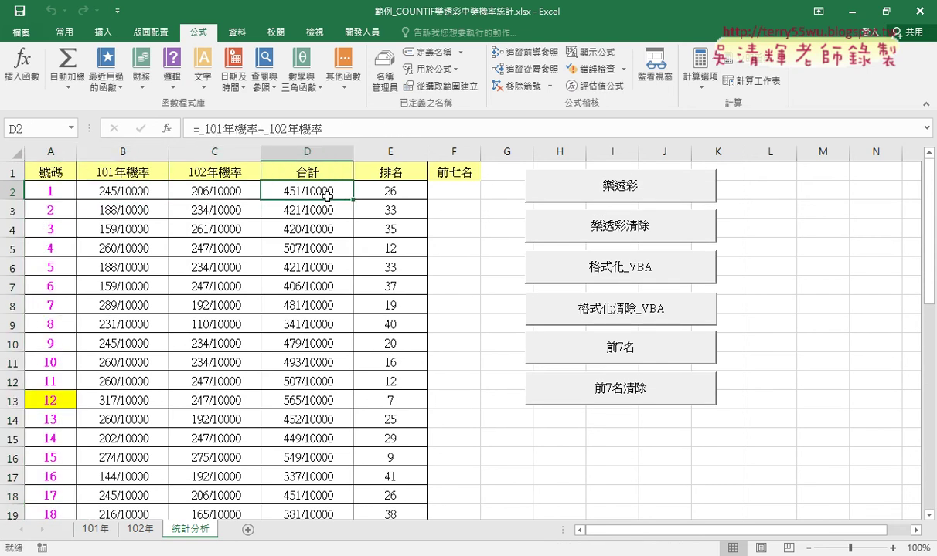
{"action": "left_click", "coordinate": [373, 193]}
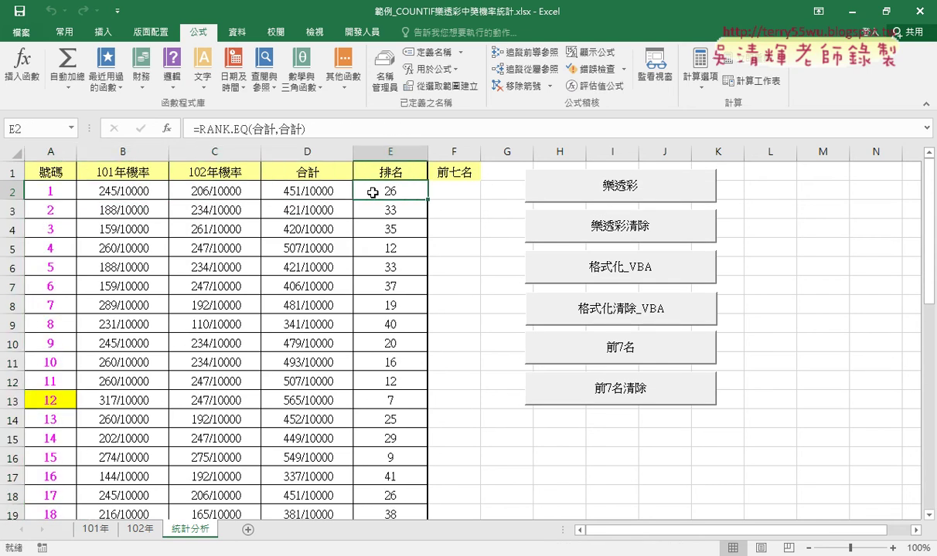
{"action": "left_click", "coordinate": [374, 87]}
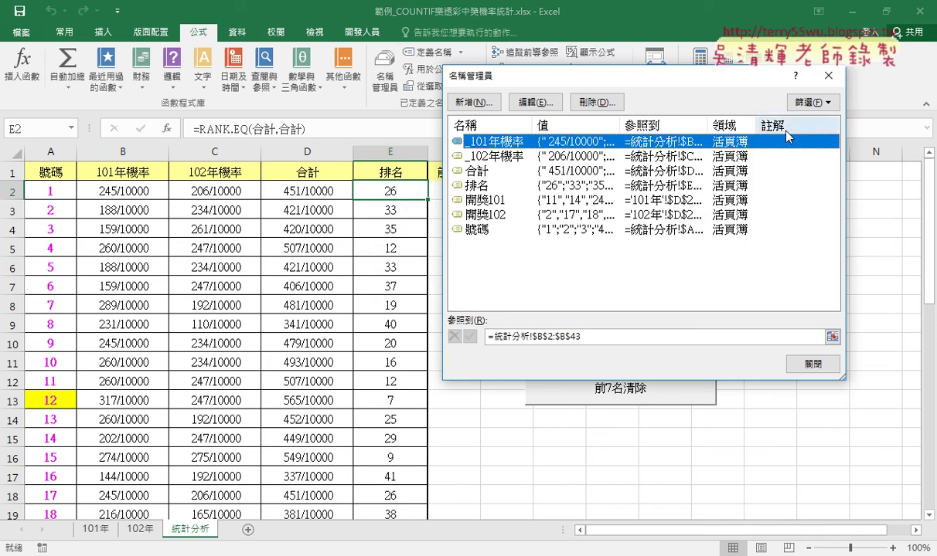
- Delete the names _101年機率 through 合計, 排名 and 號碼, keeping only 開獎101 and 開獎102
{"action": "left_click", "coordinate": [522, 173], "text": "shift"}
{"action": "left_click", "coordinate": [467, 186], "text": "shift"}
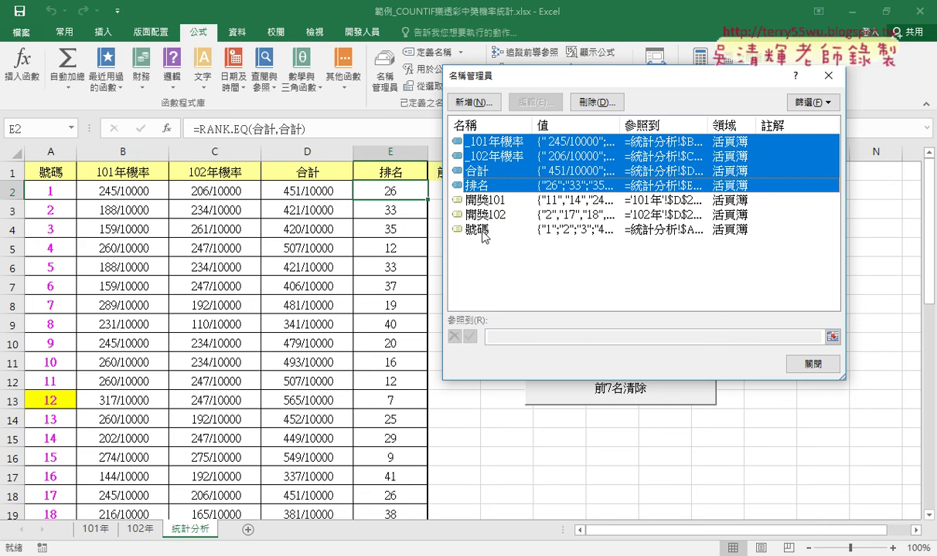
{"action": "left_click", "coordinate": [460, 229], "text": "ctrl"}
{"action": "left_click", "coordinate": [600, 103]}
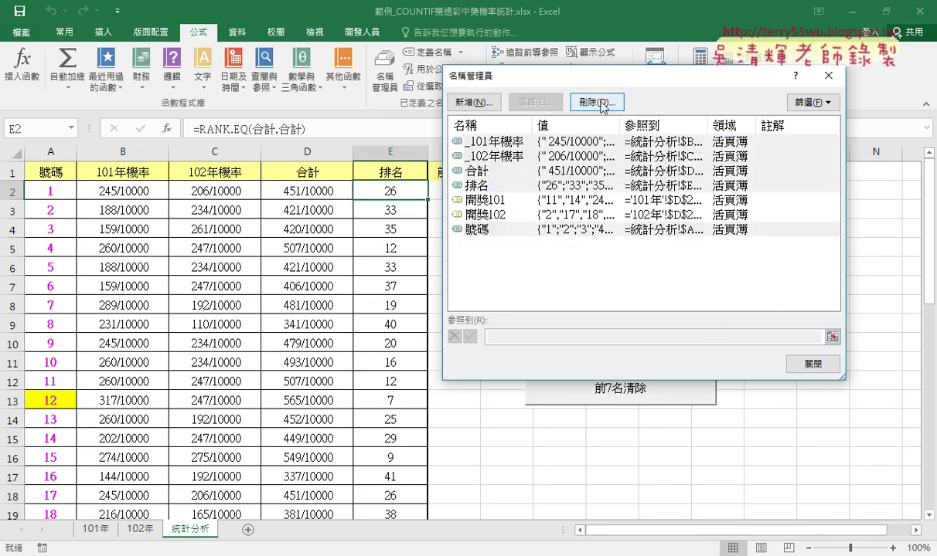
{"action": "left_click", "coordinate": [437, 326]}
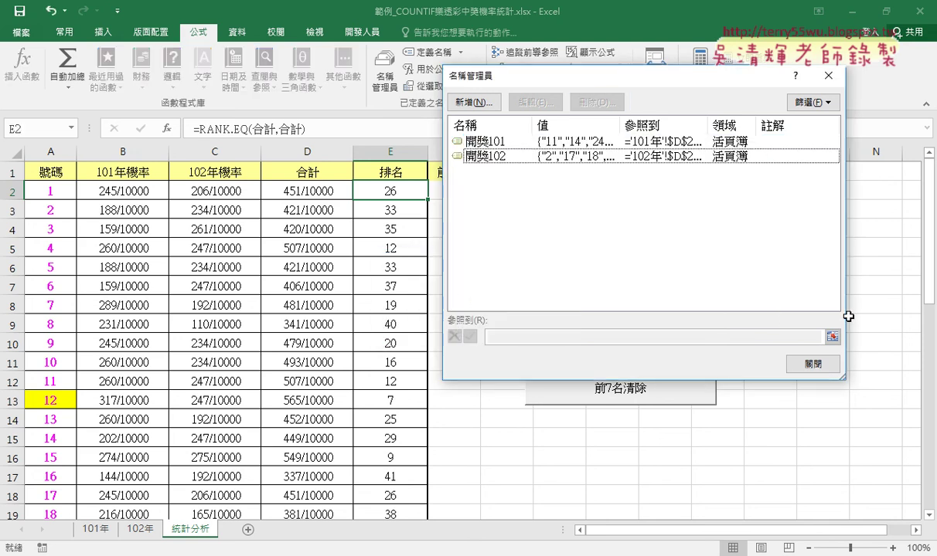
{"action": "left_click", "coordinate": [812, 363]}
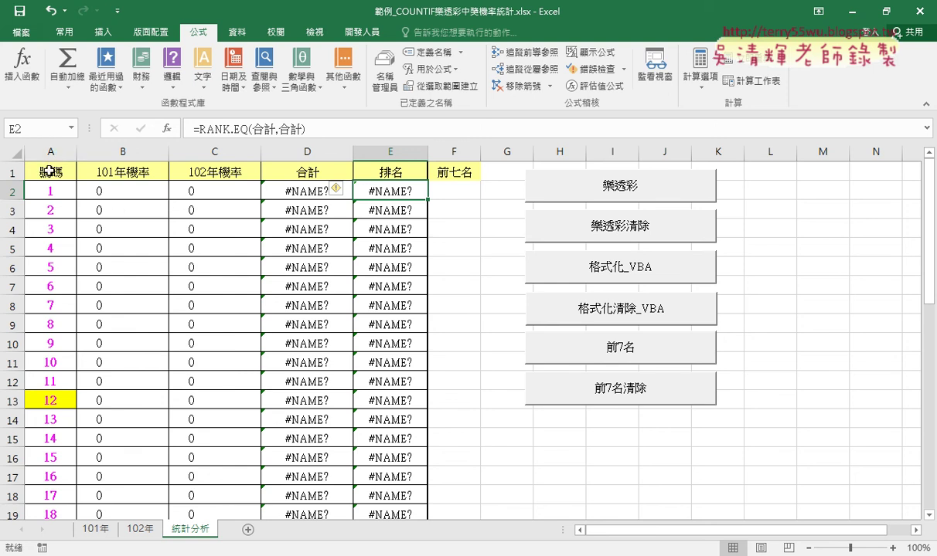
- Select the table A1:E43, from the 號碼 header row down to the last data row
{"action": "left_click", "coordinate": [48, 172]}
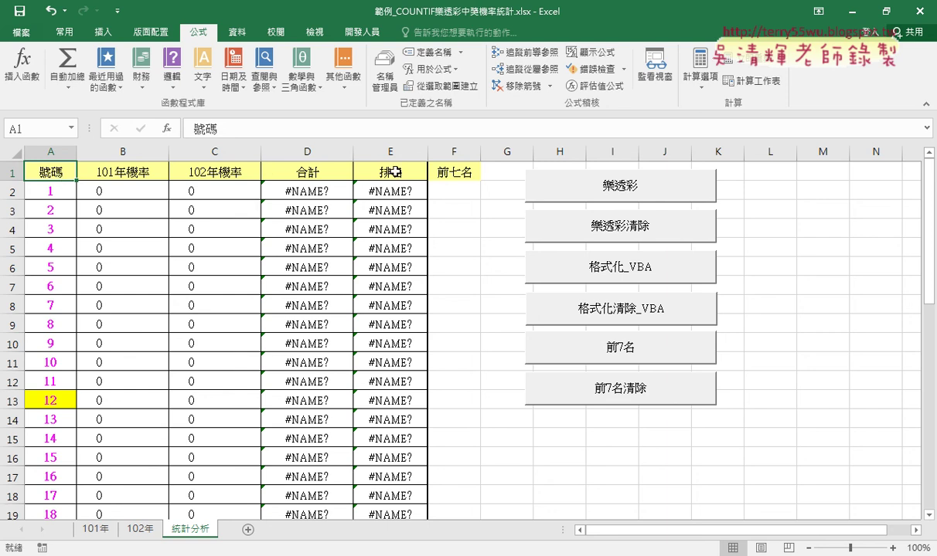
{"action": "left_click_drag", "start_coordinate": [62, 172], "coordinate": [395, 173]}
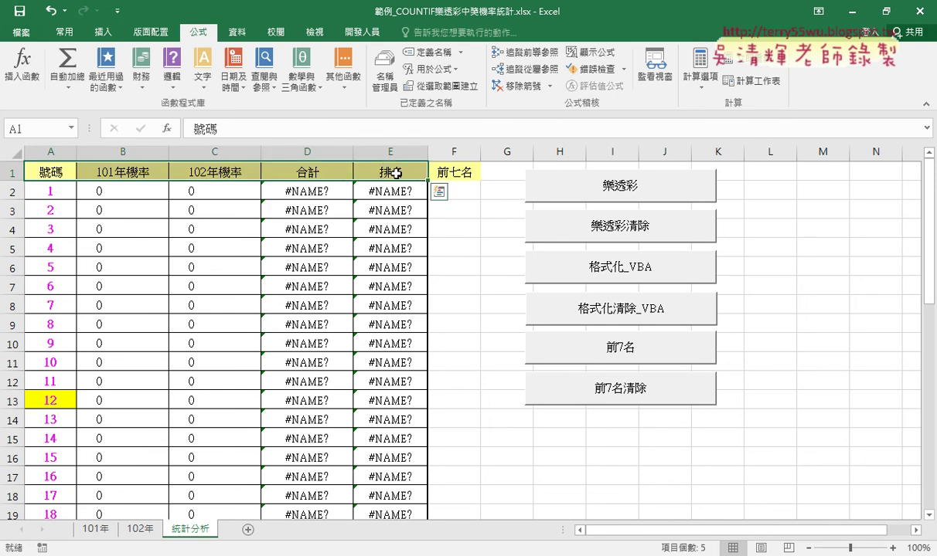
{"action": "key", "text": "ctrl+shift+Down"}
{"action": "scroll", "coordinate": [402, 186], "scroll_direction": "up", "scroll_amount": 8}
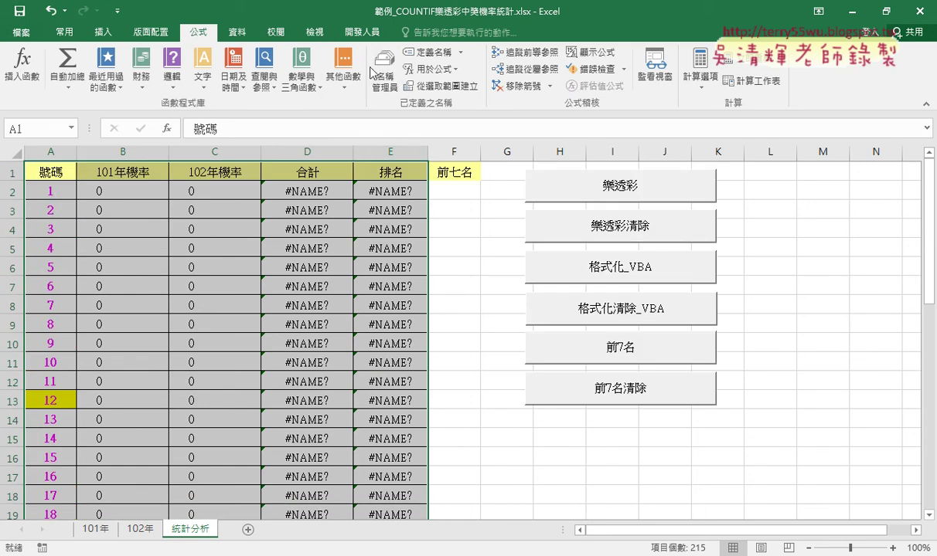
- Create names from the top row of A1:E43 and review the seven names in Name Manager
{"action": "left_click", "coordinate": [427, 87]}
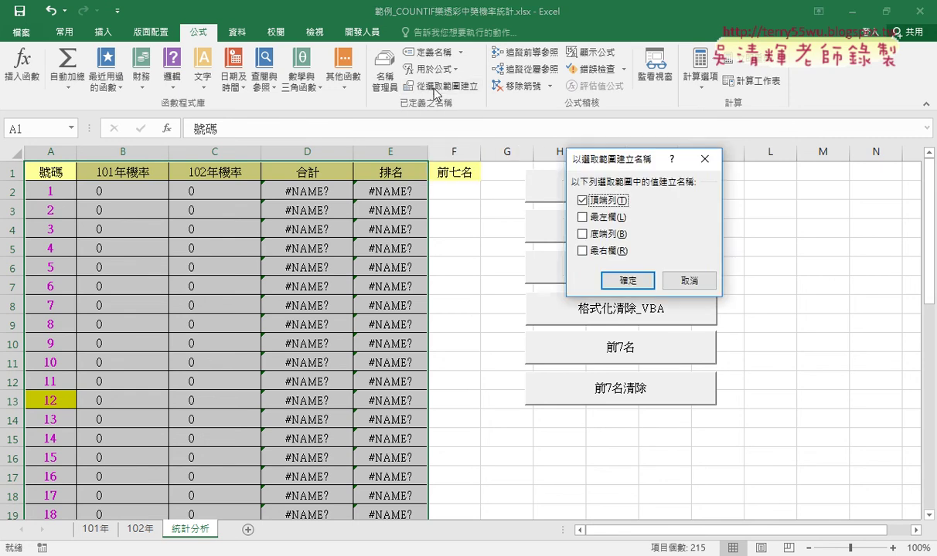
{"action": "left_click_drag", "start_coordinate": [610, 163], "coordinate": [482, 159]}
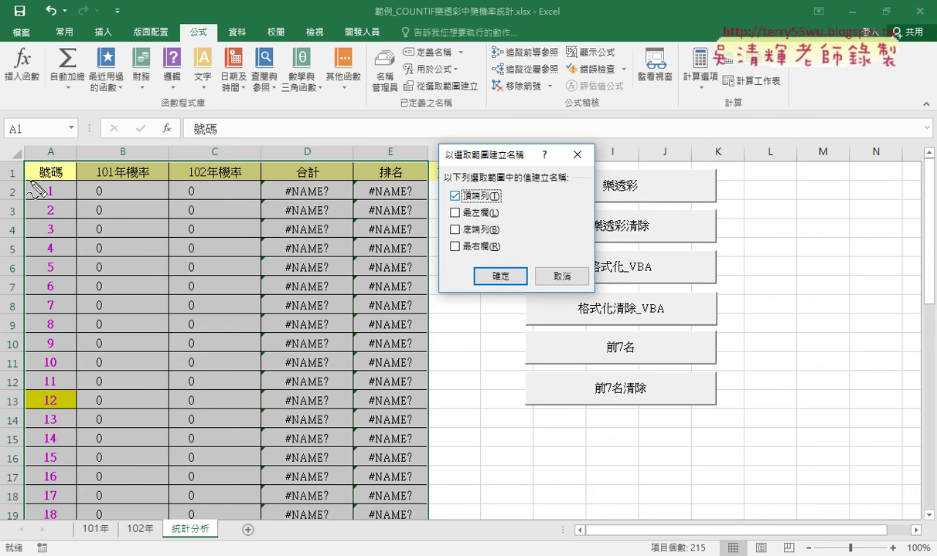
{"action": "mouse_move", "coordinate": [30, 180]}
{"action": "left_mouse_down"}
{"action": "mouse_move", "coordinate": [74, 180]}
{"action": "mouse_move", "coordinate": [31, 172]}
{"action": "mouse_move", "coordinate": [68, 179]}
{"action": "left_mouse_up"}
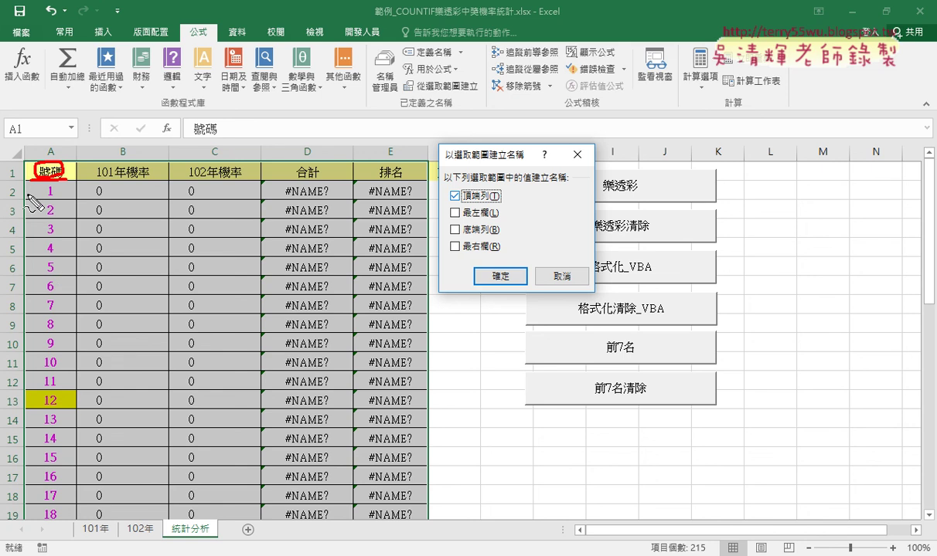
{"action": "mouse_move", "coordinate": [30, 197]}
{"action": "left_mouse_down"}
{"action": "mouse_move", "coordinate": [26, 173]}
{"action": "mouse_move", "coordinate": [27, 188]}
{"action": "left_mouse_up"}
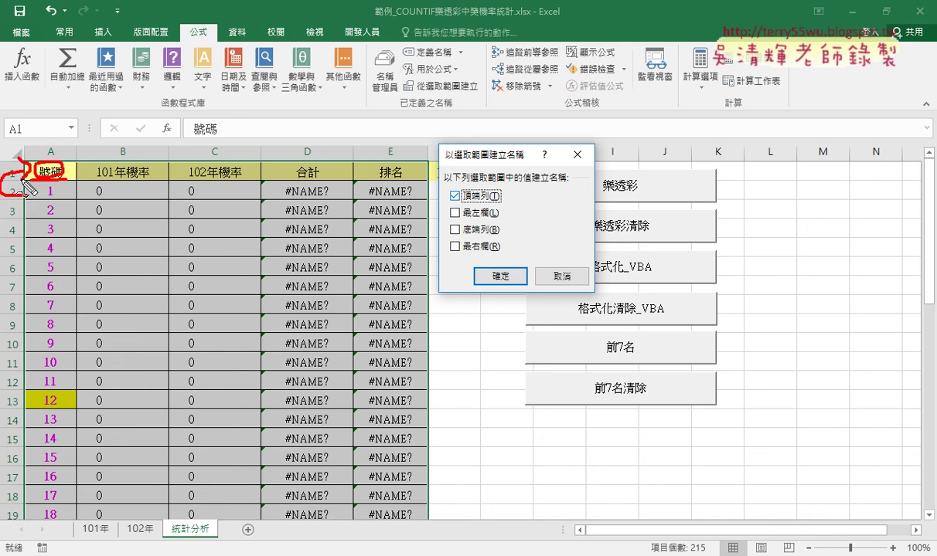
{"action": "left_click_drag", "start_coordinate": [83, 205], "coordinate": [91, 192]}
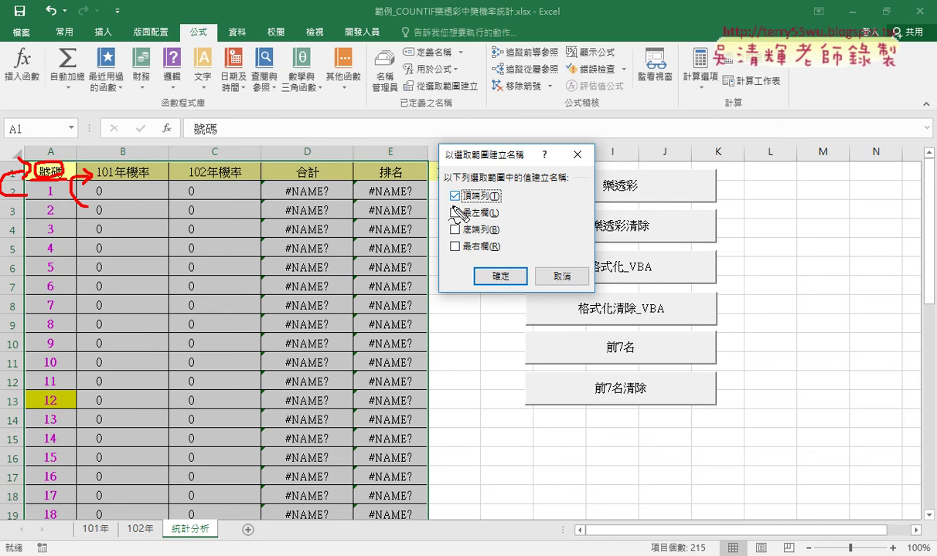
{"action": "key", "text": "Escape"}
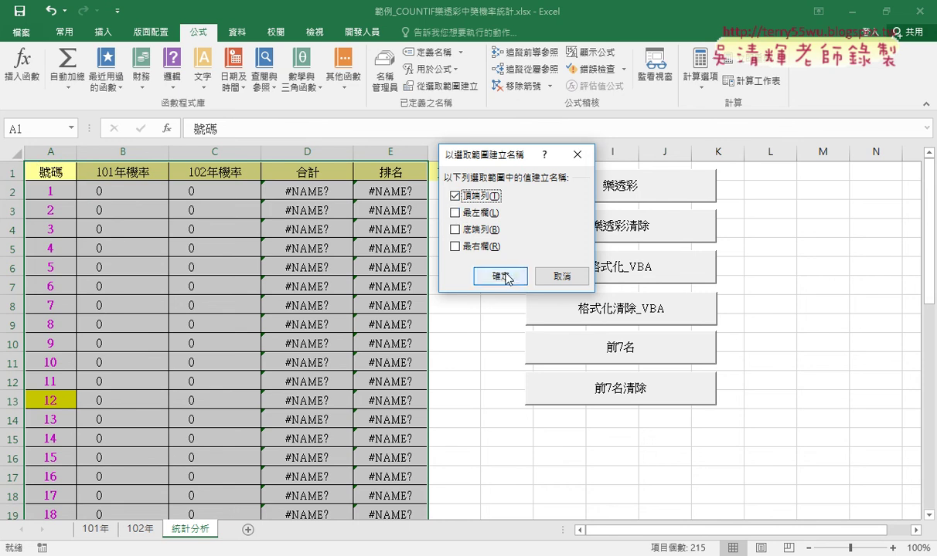
{"action": "left_click", "coordinate": [503, 274]}
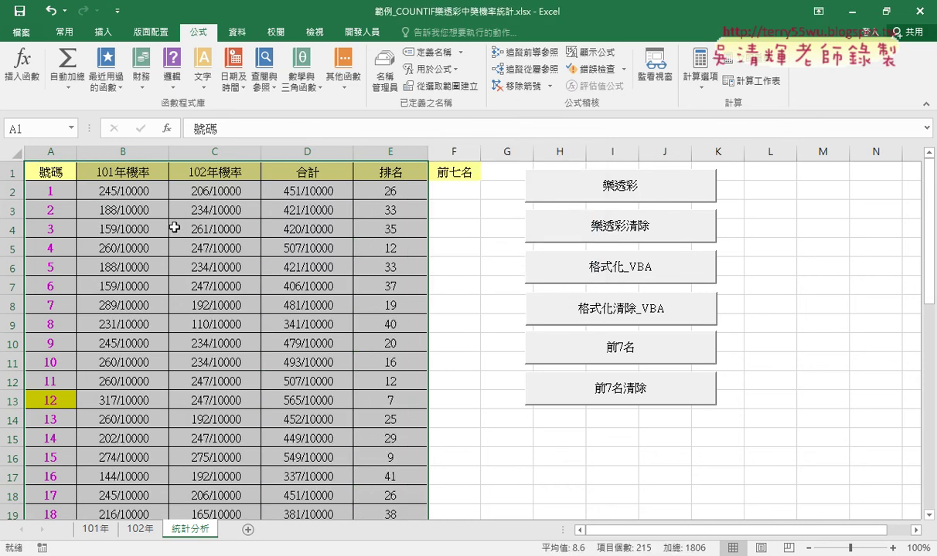
{"action": "left_click", "coordinate": [384, 70]}
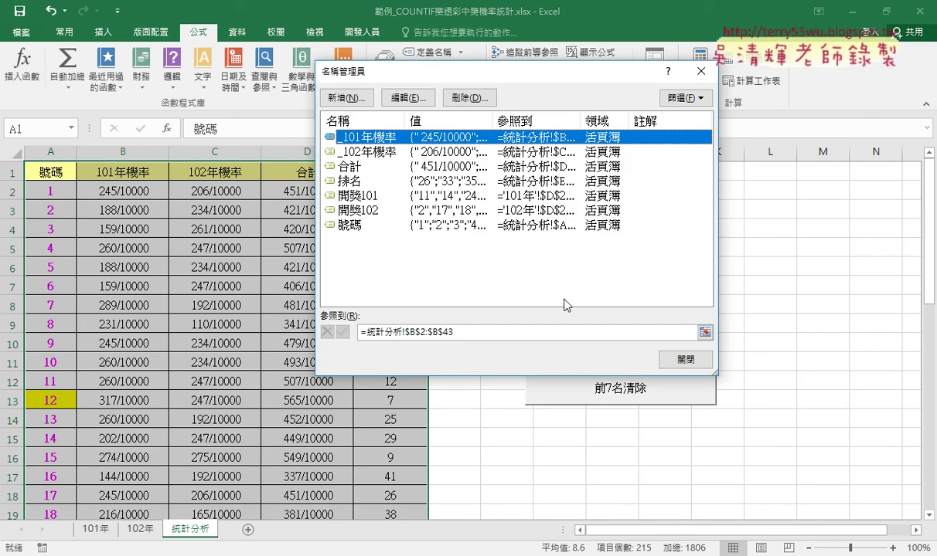
- Replace 號碼 in B2's COUNTIF formula with the pasted 號碼 name and fill it down to row 43
{"action": "left_click", "coordinate": [685, 360]}
{"action": "left_click", "coordinate": [132, 191]}
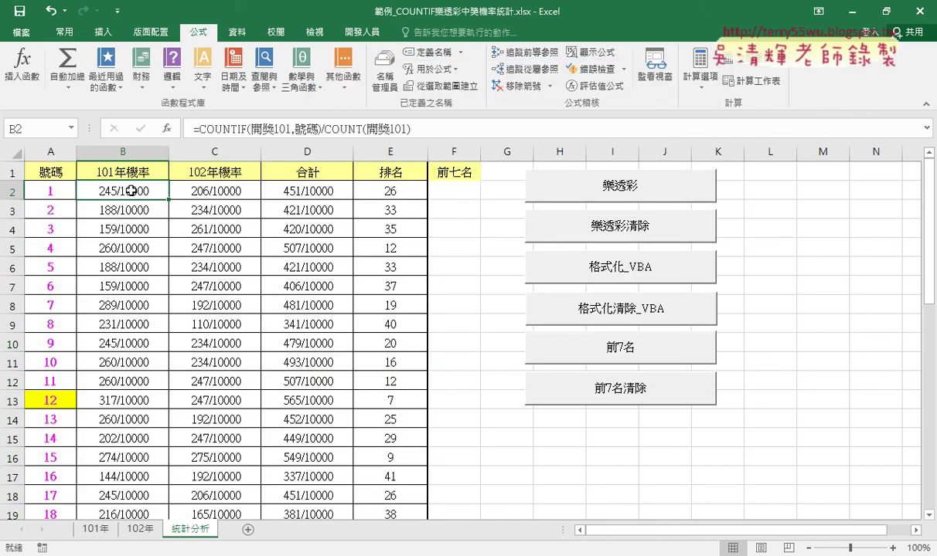
{"action": "left_click_drag", "start_coordinate": [295, 129], "coordinate": [317, 129]}
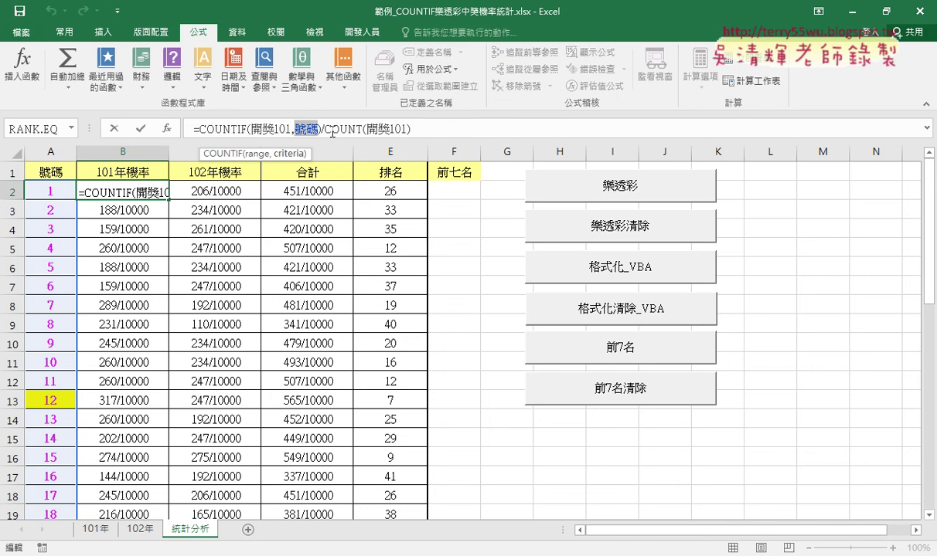
{"action": "key", "text": "BackSpace"}
{"action": "left_click", "coordinate": [48, 191]}
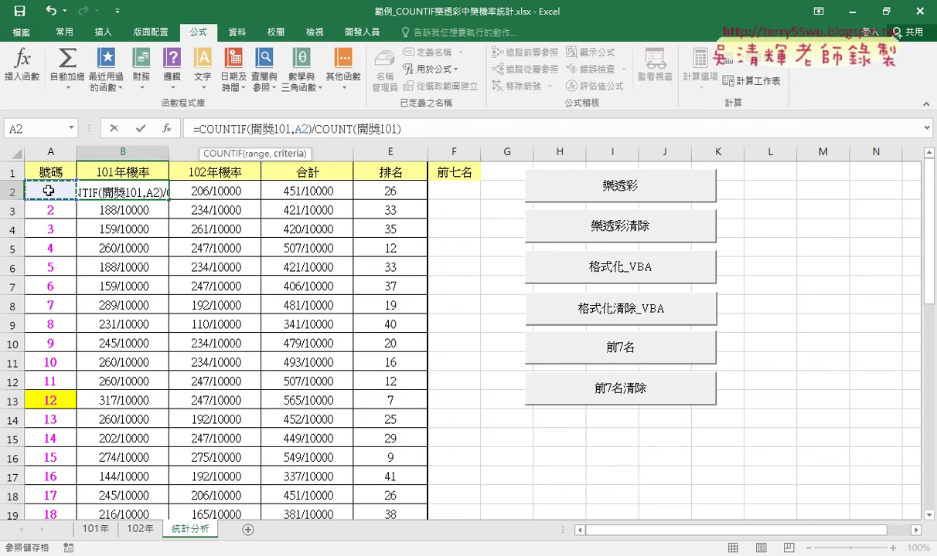
{"action": "key", "text": "BackSpace"}
{"action": "key", "text": "BackSpace"}
{"action": "key", "text": "BackSpace"}
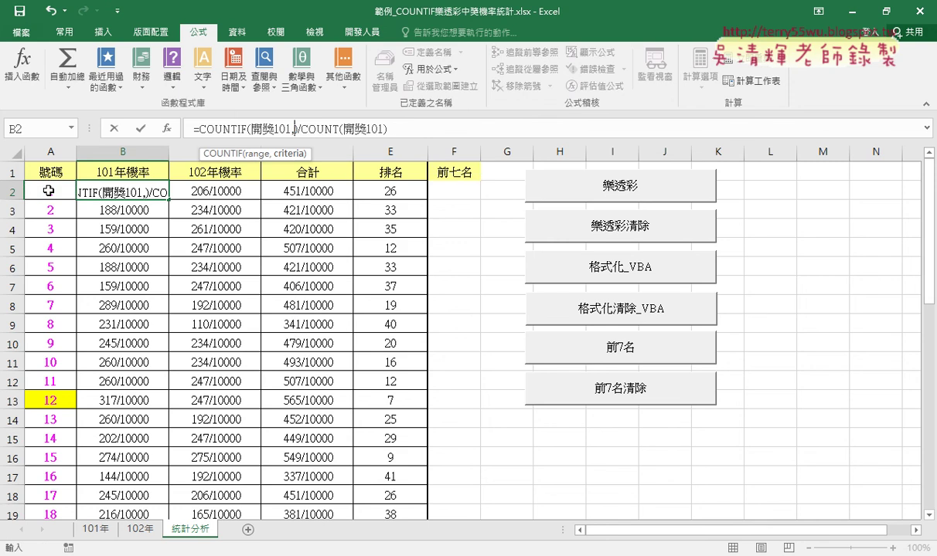
{"action": "key", "text": "F3"}
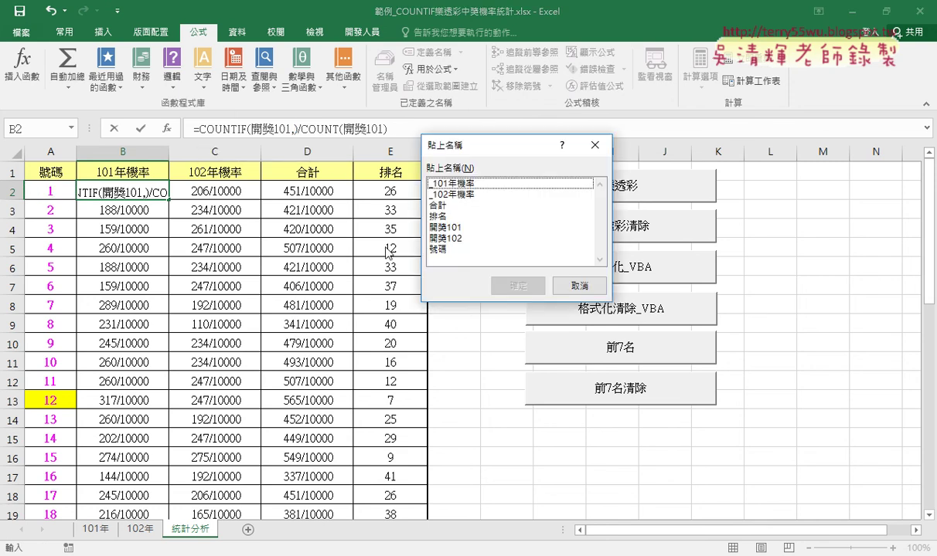
{"action": "left_click", "coordinate": [433, 249]}
{"action": "double_click", "coordinate": [432, 249]}
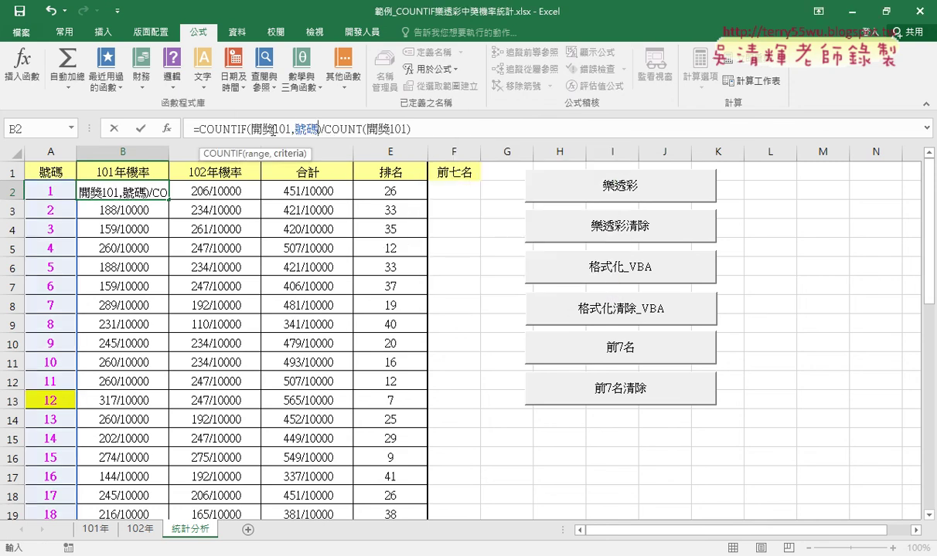
{"action": "left_click", "coordinate": [142, 130]}
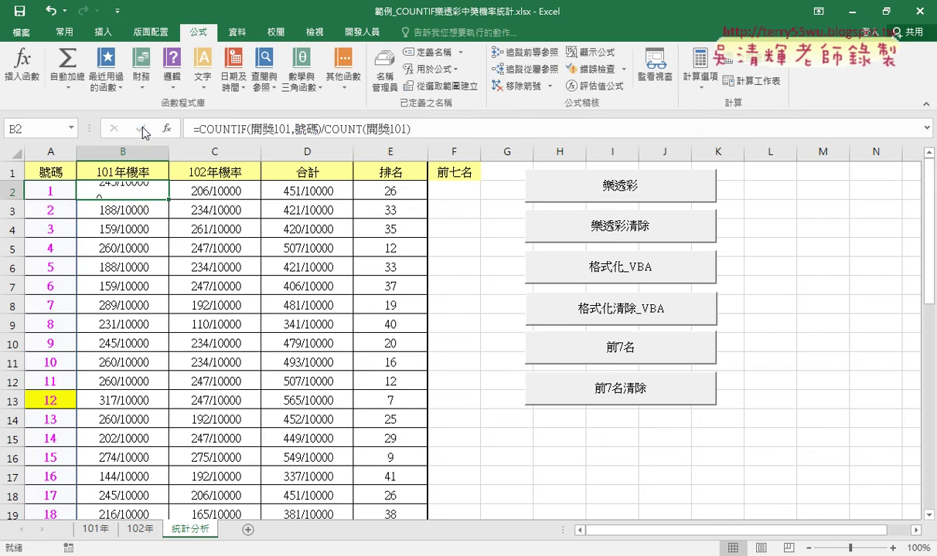
{"action": "double_click", "coordinate": [168, 200]}
- Review the B2, C2 and D2 formulas, then show E2's RANK.EQ arguments
{"action": "left_click", "coordinate": [136, 184]}
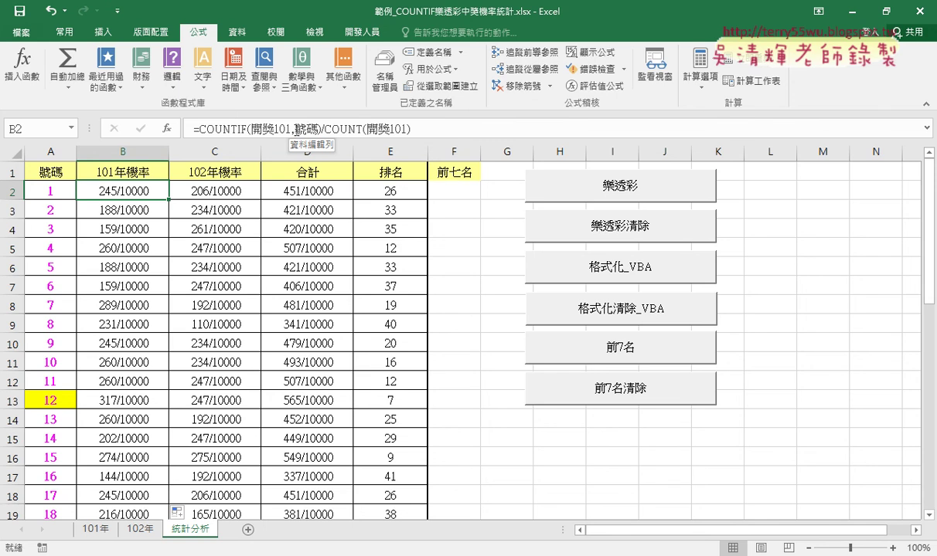
{"action": "left_click_drag", "start_coordinate": [296, 130], "coordinate": [318, 128]}
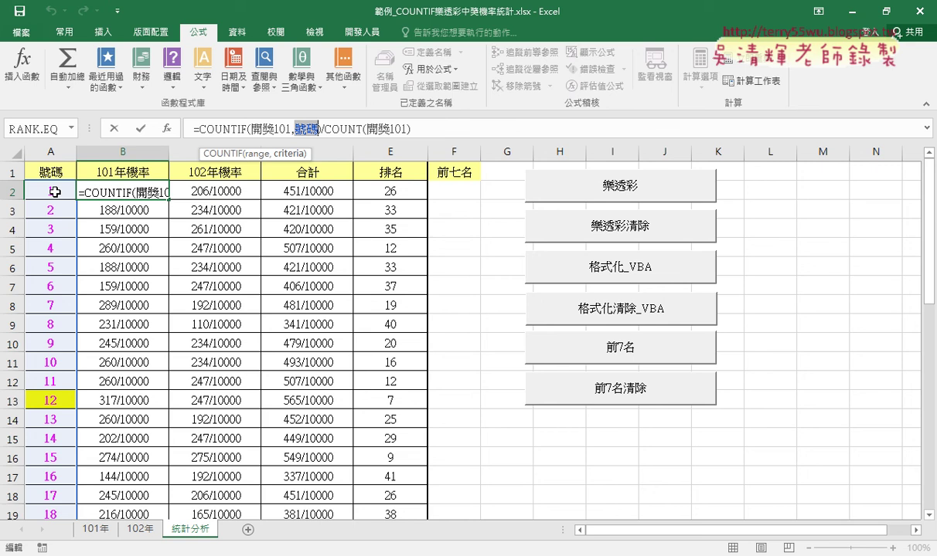
{"action": "left_click", "coordinate": [139, 128]}
{"action": "left_click", "coordinate": [214, 191]}
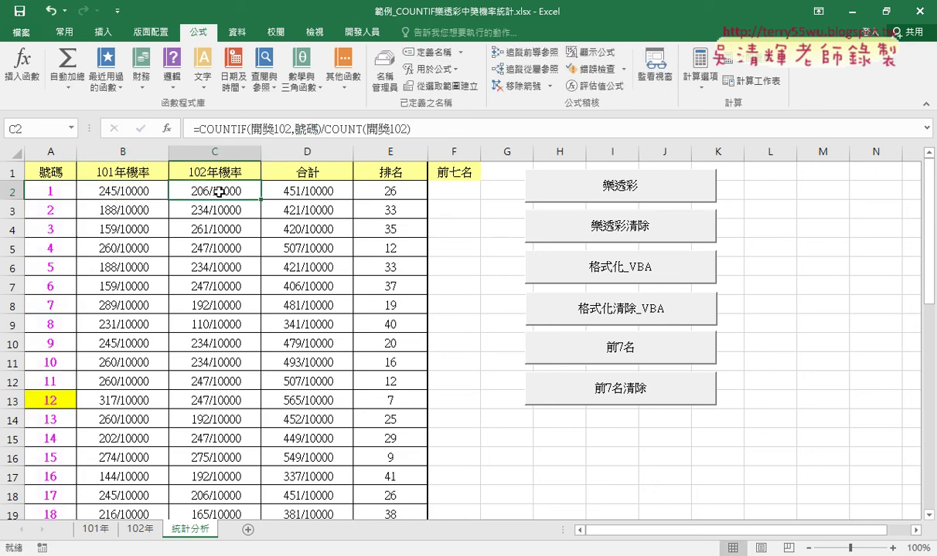
{"action": "left_click", "coordinate": [314, 191]}
{"action": "left_click", "coordinate": [388, 191]}
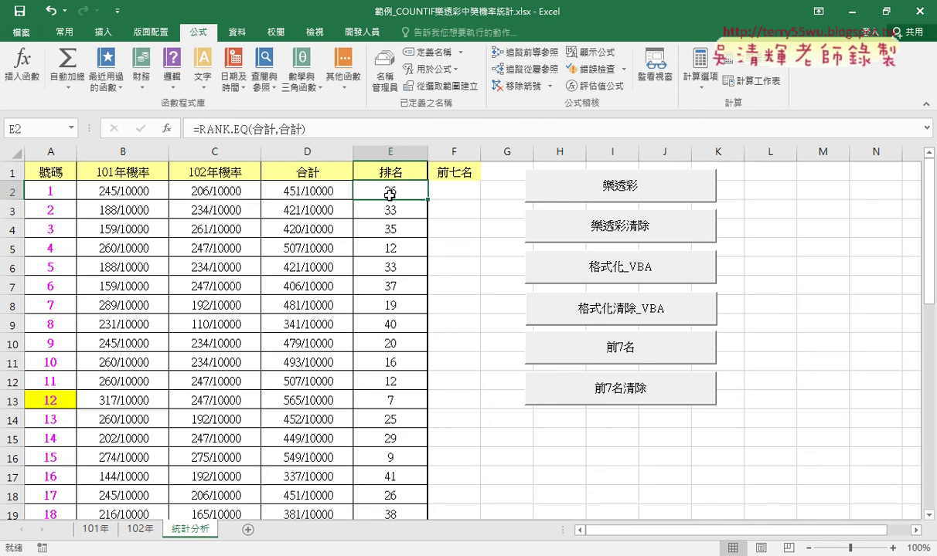
{"action": "left_click", "coordinate": [221, 129]}
{"action": "left_click", "coordinate": [166, 129]}
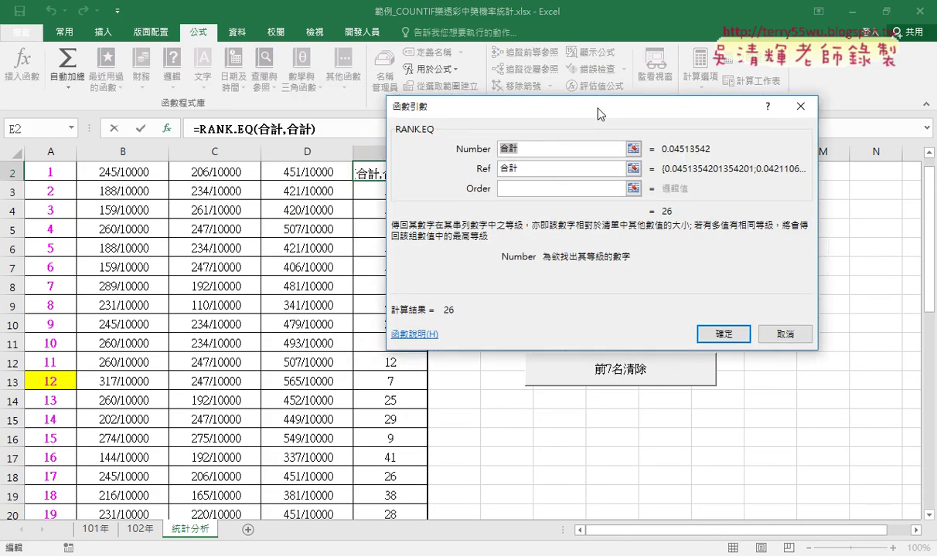
{"action": "left_click_drag", "start_coordinate": [597, 114], "coordinate": [695, 123]}
{"action": "left_click", "coordinate": [639, 178]}
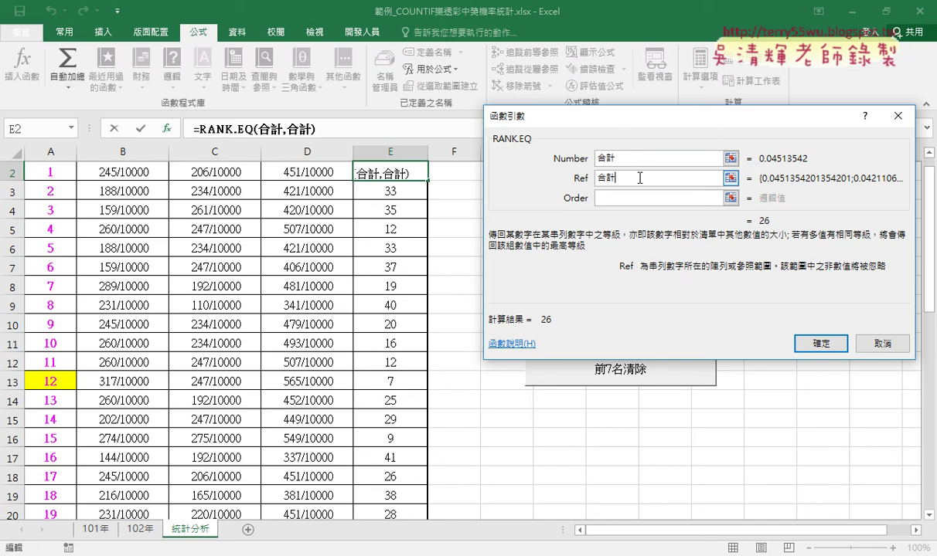
{"action": "left_click", "coordinate": [648, 159]}
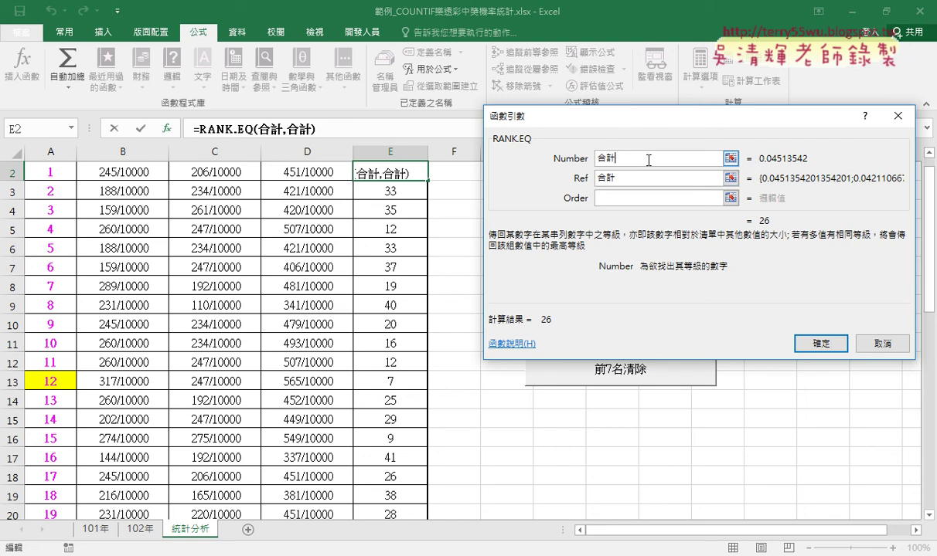
{"action": "left_click_drag", "start_coordinate": [643, 173], "coordinate": [663, 173]}
{"action": "left_click_drag", "start_coordinate": [613, 154], "coordinate": [611, 152]}
{"action": "left_click_drag", "start_coordinate": [554, 163], "coordinate": [576, 163]}
{"action": "left_click_drag", "start_coordinate": [774, 163], "coordinate": [788, 162]}
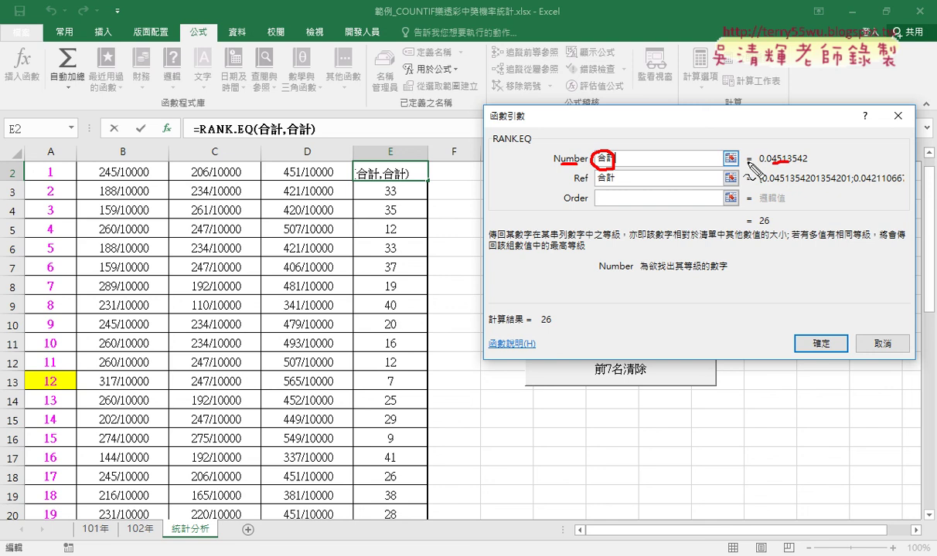
{"action": "mouse_move", "coordinate": [313, 180]}
{"action": "left_mouse_down"}
{"action": "mouse_move", "coordinate": [286, 183]}
{"action": "mouse_move", "coordinate": [340, 180]}
{"action": "left_mouse_up"}
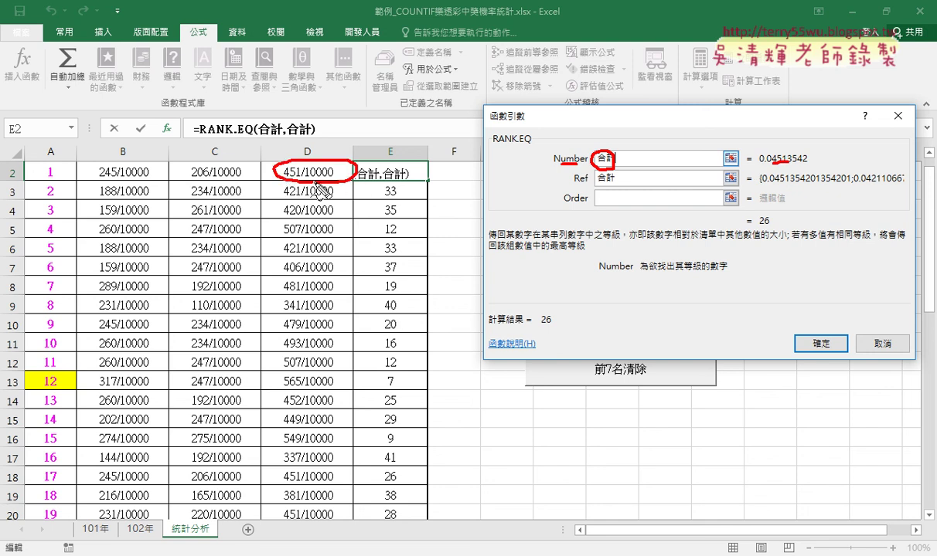
{"action": "left_click_drag", "start_coordinate": [592, 184], "coordinate": [562, 186]}
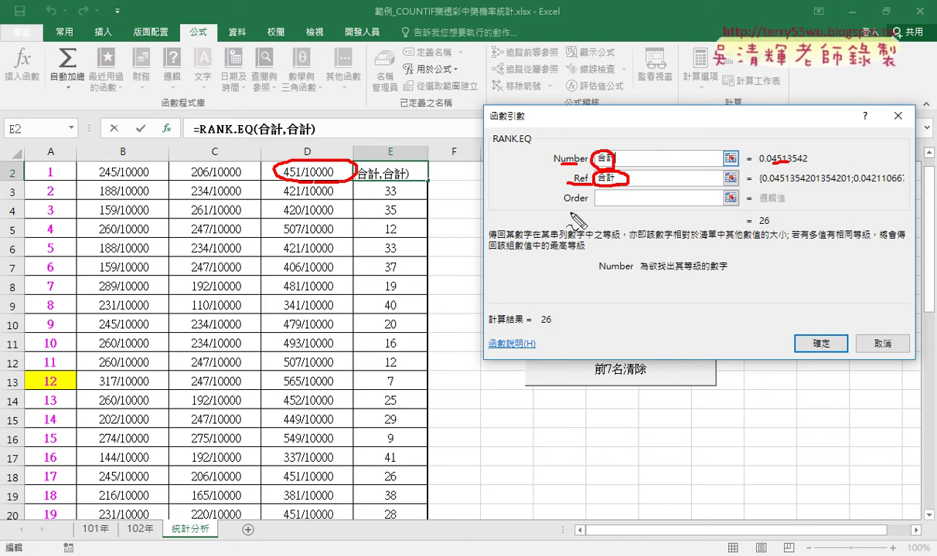
{"action": "left_click_drag", "start_coordinate": [624, 180], "coordinate": [593, 174]}
{"action": "left_click_drag", "start_coordinate": [356, 170], "coordinate": [326, 171]}
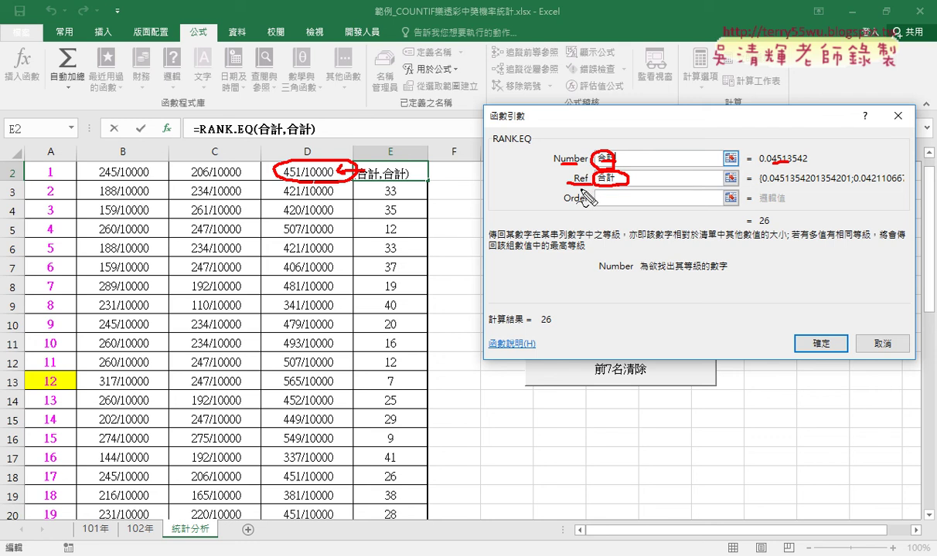
{"action": "left_click_drag", "start_coordinate": [573, 187], "coordinate": [588, 187]}
{"action": "key", "text": "Escape"}
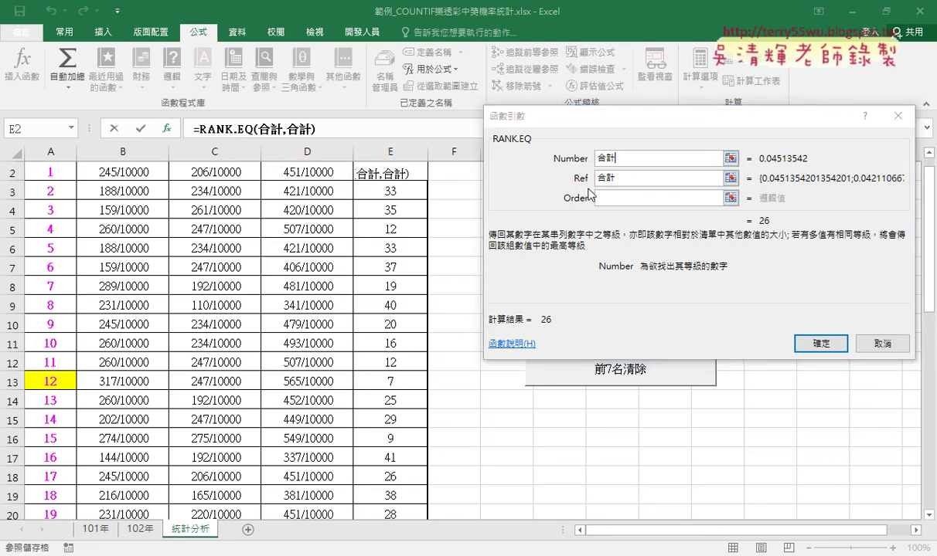
- Accept RANK.EQ with E2 at 26, show the Developer tab, and review B2's COUNTIF formula
{"action": "left_click", "coordinate": [807, 341]}
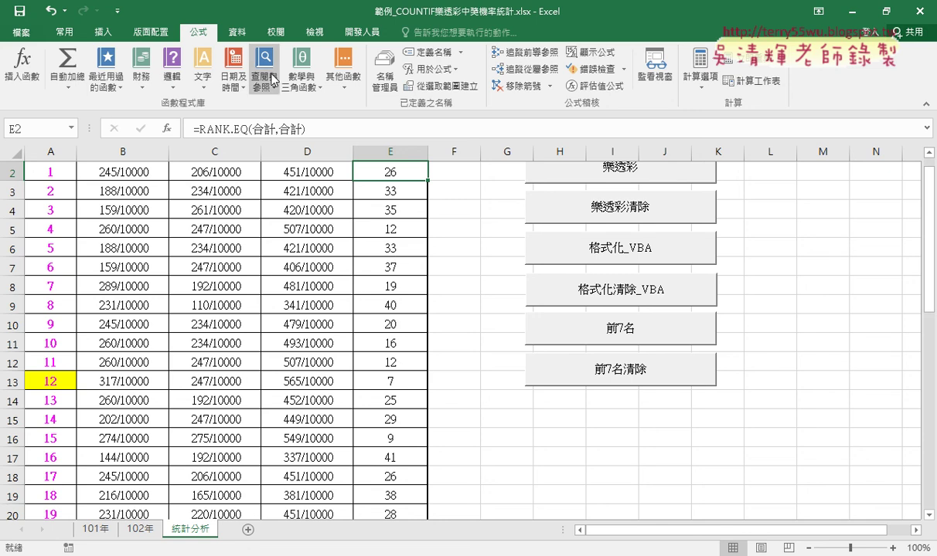
{"action": "left_click", "coordinate": [356, 39]}
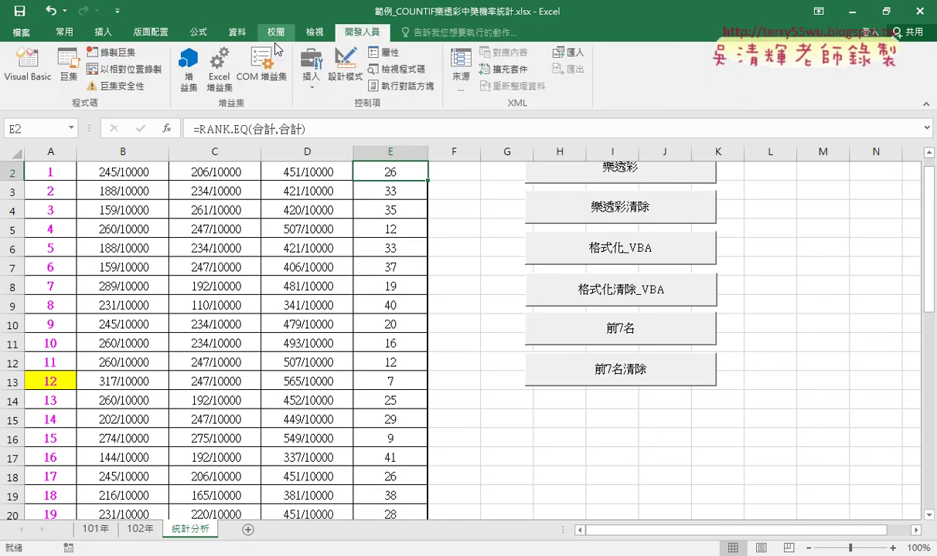
{"action": "left_click", "coordinate": [112, 172]}
{"action": "scroll", "coordinate": [172, 183], "scroll_direction": "up", "scroll_amount": 1}
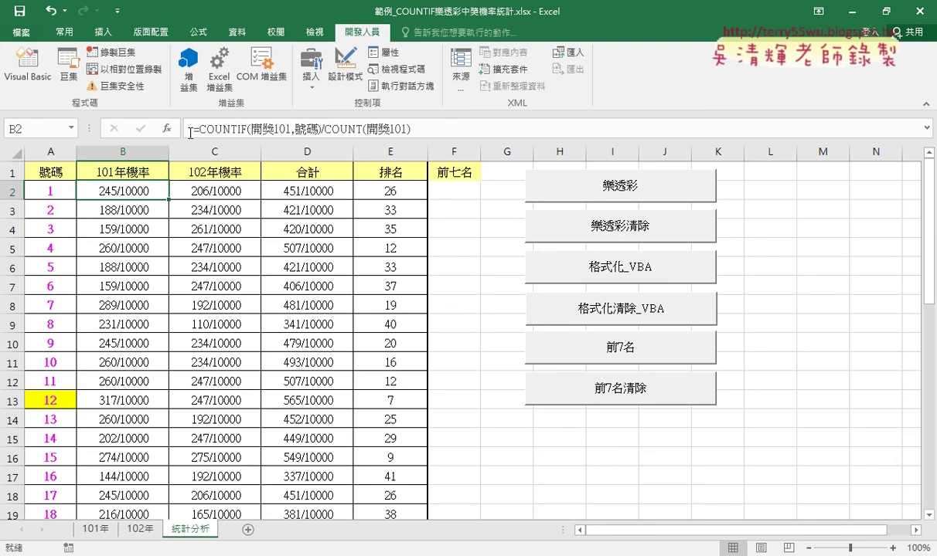
{"action": "left_click_drag", "start_coordinate": [193, 129], "coordinate": [411, 129]}
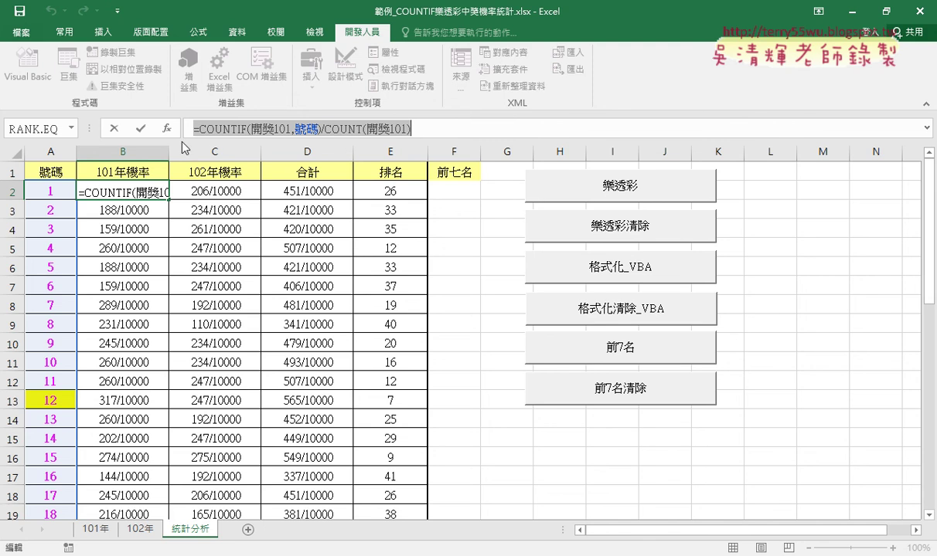
{"action": "left_click", "coordinate": [142, 129]}
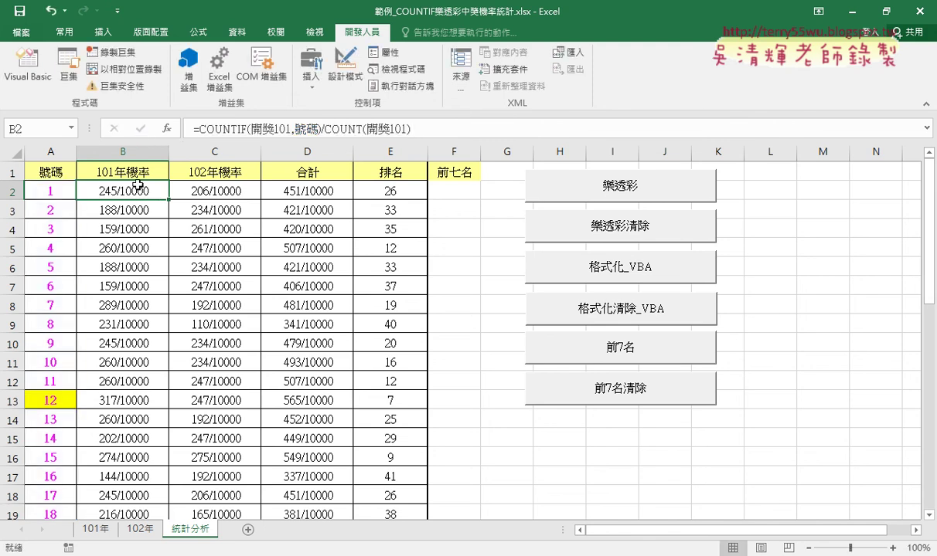
- Review the 樂透彩 macro's COUNTIF, sum, RANK.EQ and loop lines in VBA, then return to the sheet
{"action": "left_click", "coordinate": [31, 82]}
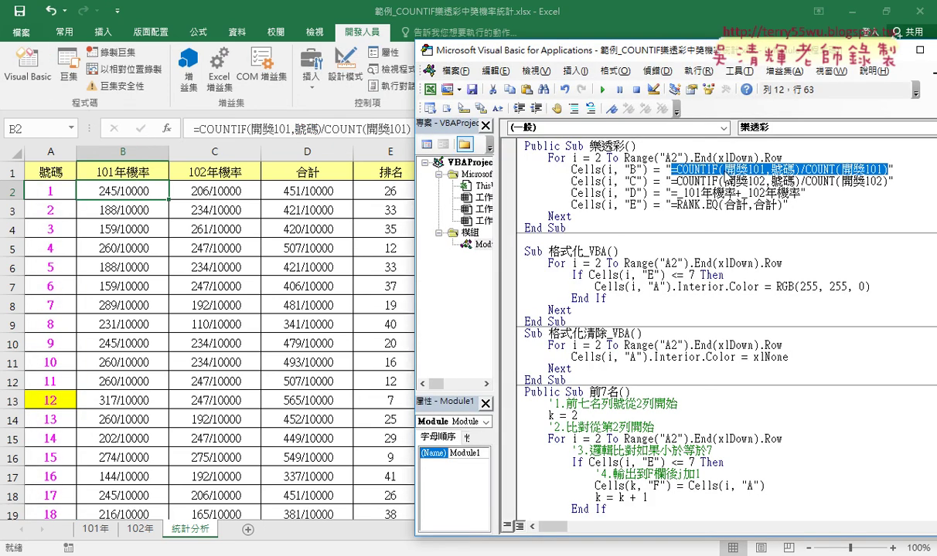
{"action": "left_click", "coordinate": [724, 181]}
{"action": "left_click_drag", "start_coordinate": [673, 181], "coordinate": [884, 181]}
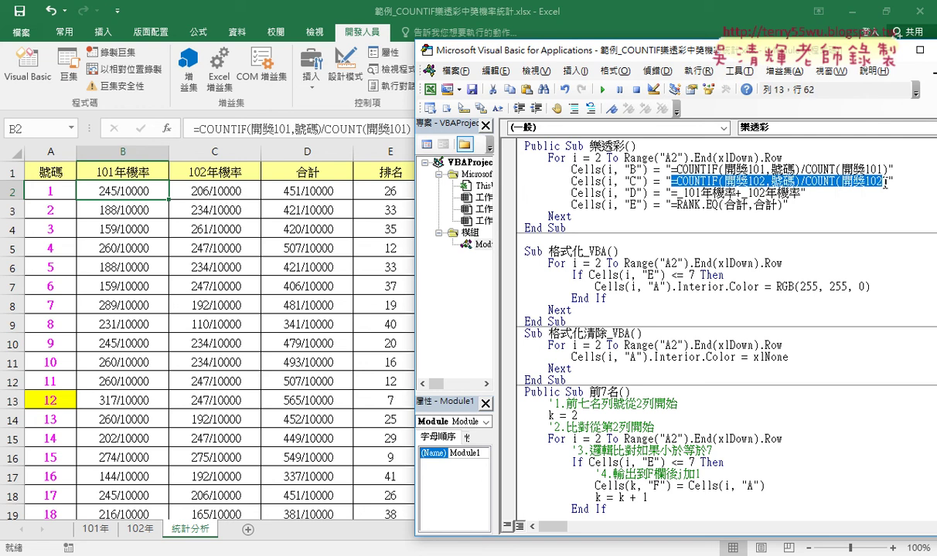
{"action": "left_click_drag", "start_coordinate": [671, 193], "coordinate": [800, 193]}
{"action": "left_click_drag", "start_coordinate": [666, 204], "coordinate": [789, 205]}
{"action": "left_click_drag", "start_coordinate": [547, 157], "coordinate": [796, 159]}
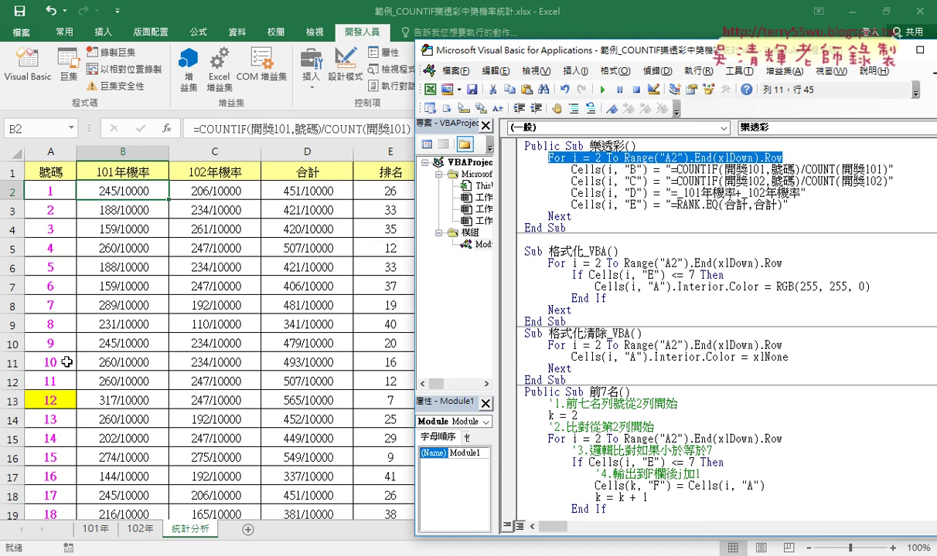
{"action": "left_click", "coordinate": [585, 221]}
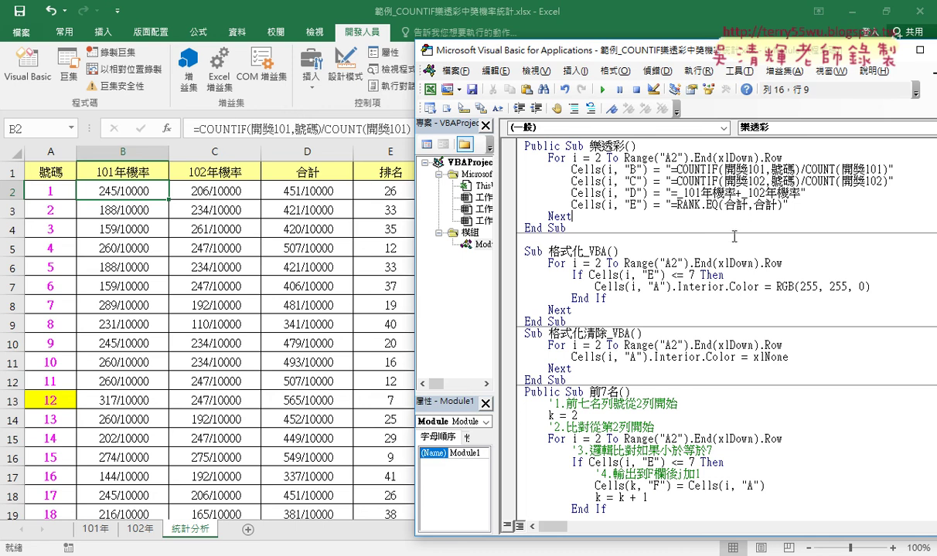
{"action": "left_click", "coordinate": [307, 231]}
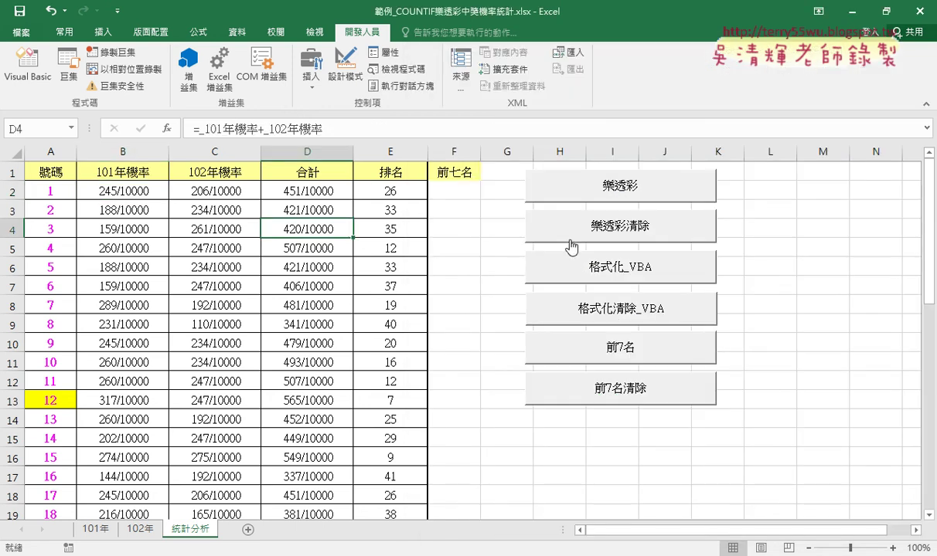
- Run 樂透彩清除 then 樂透彩, and highlight each macro's code in the Google Docs notes
{"action": "left_click", "coordinate": [623, 228]}
{"action": "left_click", "coordinate": [629, 190]}
{"action": "key", "text": "alt+Tab"}
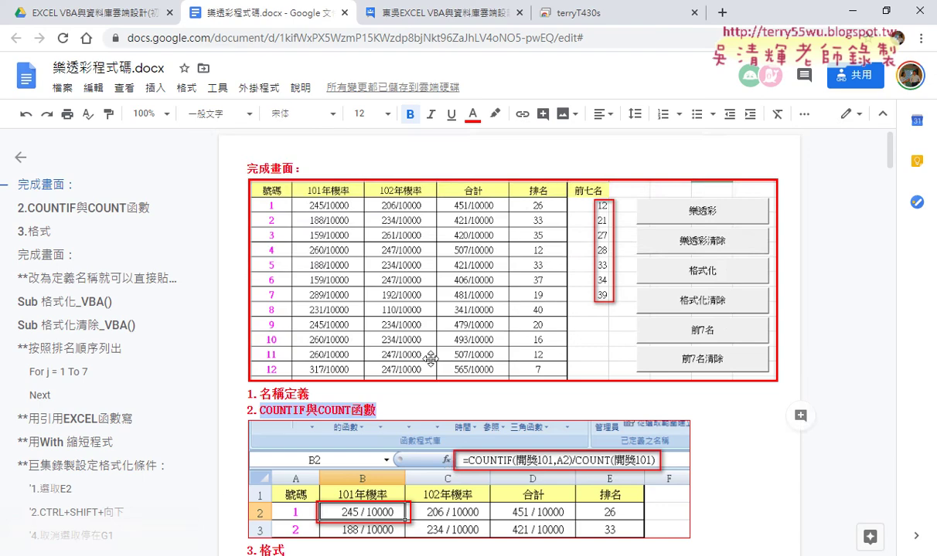
{"action": "scroll", "coordinate": [425, 371], "scroll_direction": "down", "scroll_amount": 10}
{"action": "scroll", "coordinate": [466, 352], "scroll_direction": "up", "scroll_amount": 12}
{"action": "scroll", "coordinate": [466, 352], "scroll_direction": "down", "scroll_amount": 5}
{"action": "scroll", "coordinate": [466, 352], "scroll_direction": "down", "scroll_amount": 5}
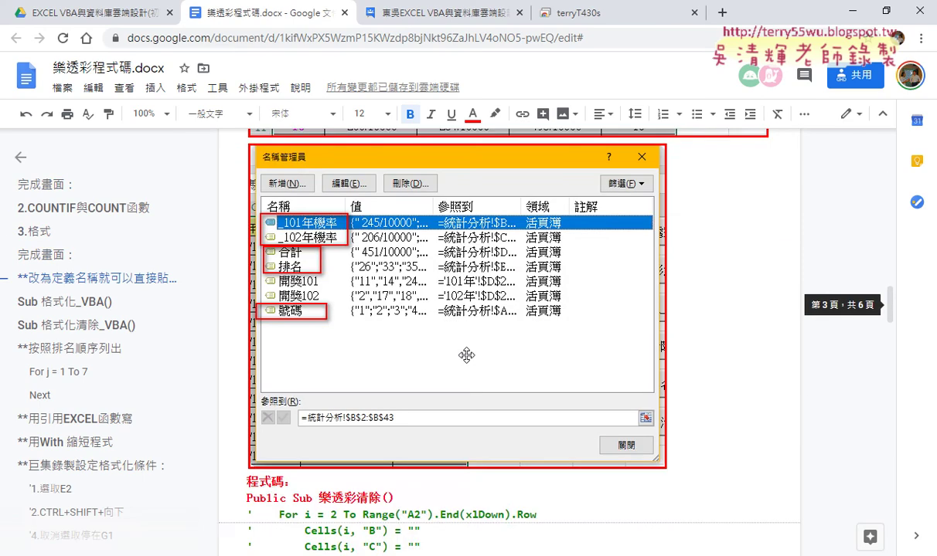
{"action": "scroll", "coordinate": [466, 353], "scroll_direction": "down", "scroll_amount": 5}
{"action": "scroll", "coordinate": [468, 355], "scroll_direction": "up", "scroll_amount": 2}
{"action": "scroll", "coordinate": [467, 356], "scroll_direction": "up", "scroll_amount": 3}
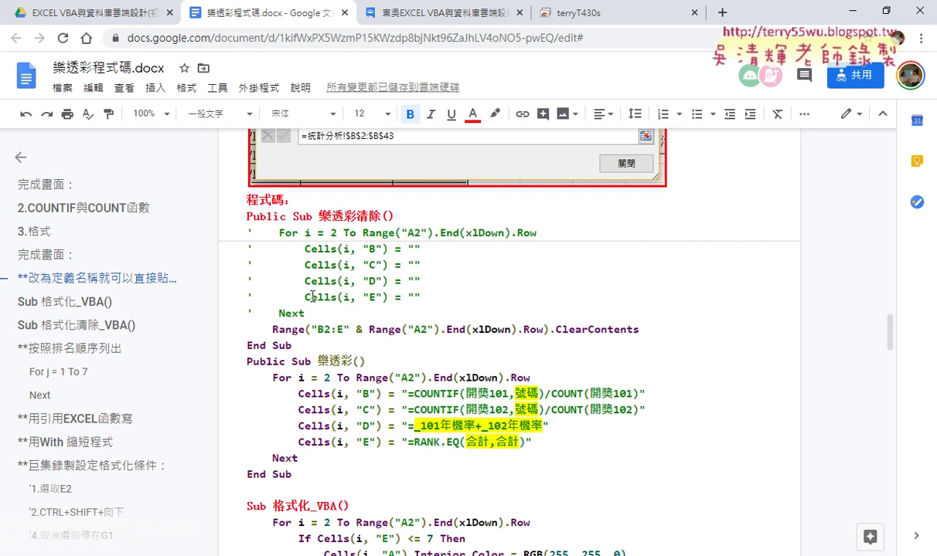
{"action": "left_click_drag", "start_coordinate": [314, 341], "coordinate": [247, 216]}
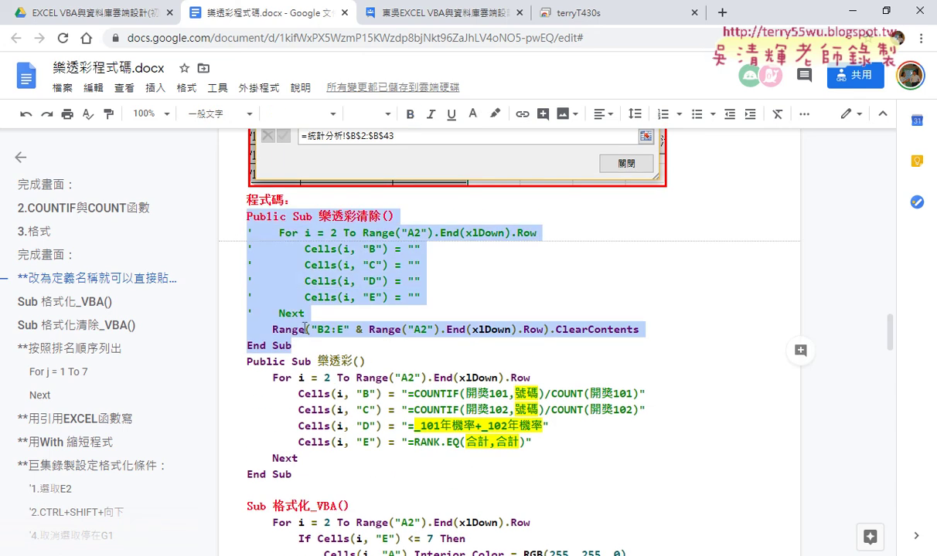
{"action": "left_click_drag", "start_coordinate": [303, 475], "coordinate": [247, 345]}
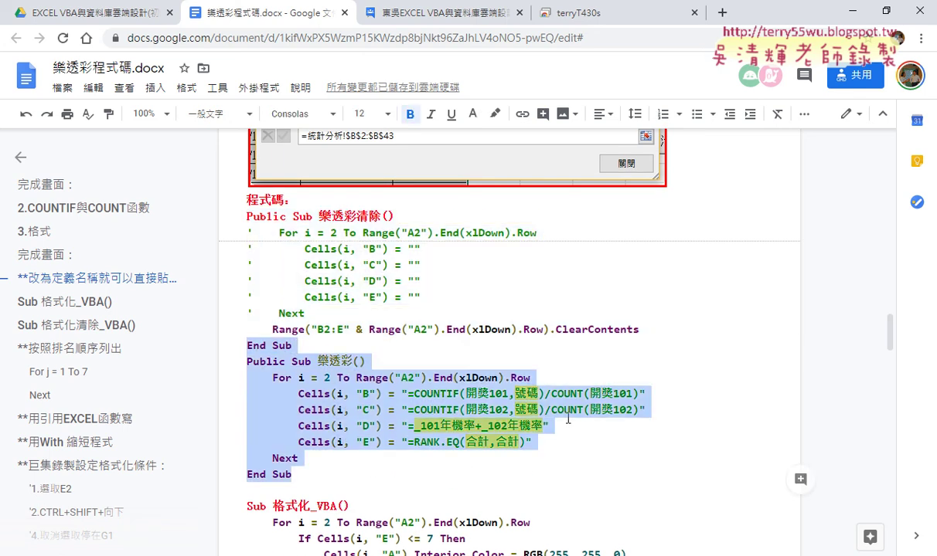
- Select A1:E43 and open Create from Selection, then cancel without creating names
{"action": "left_click", "coordinate": [860, 13]}
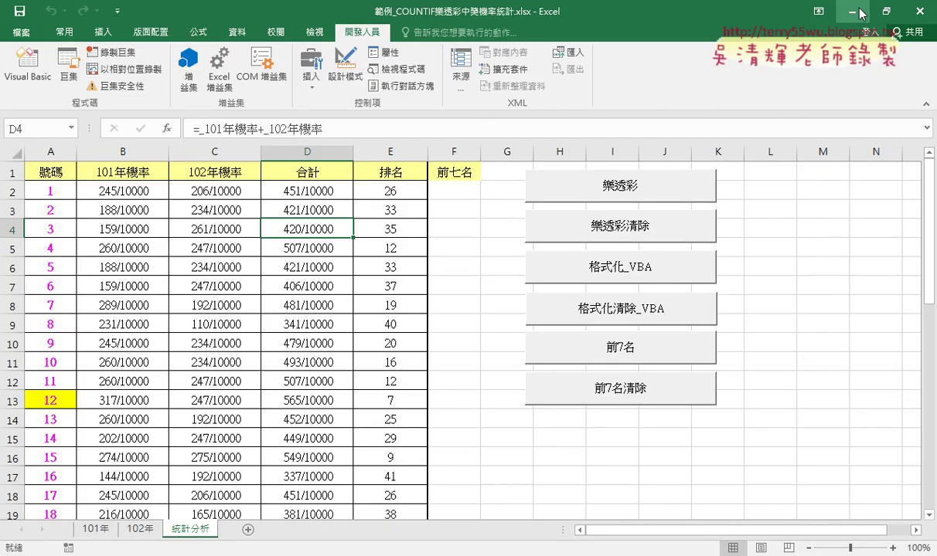
{"action": "left_click_drag", "start_coordinate": [48, 172], "coordinate": [386, 172]}
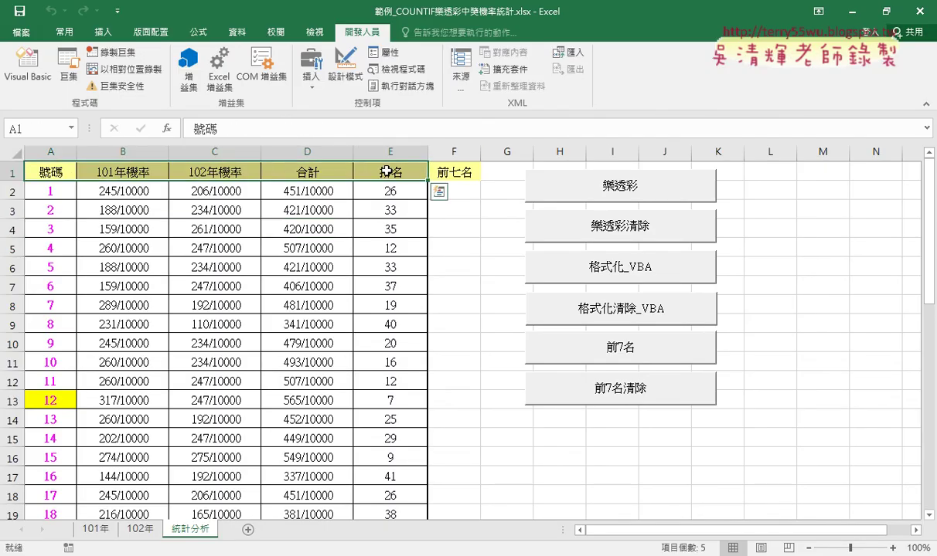
{"action": "key", "text": "ctrl+shift+Down"}
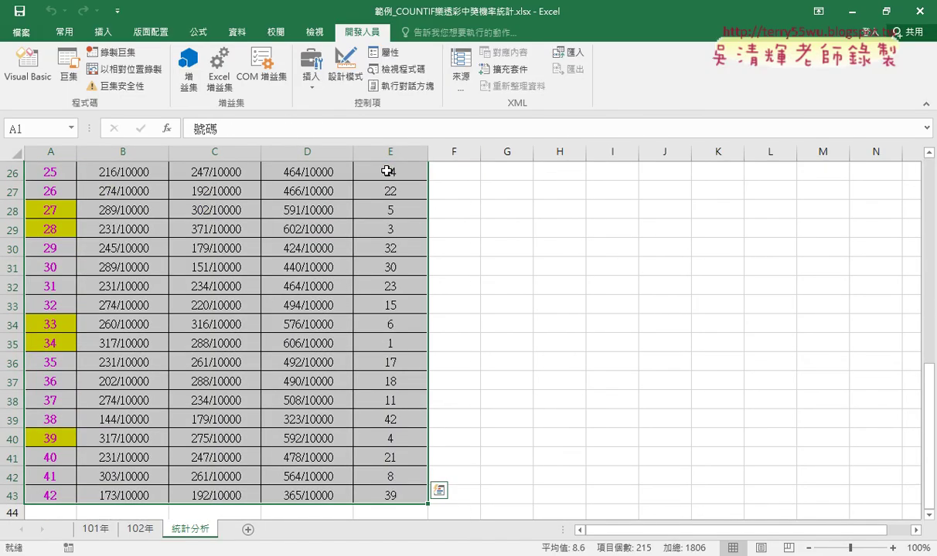
{"action": "left_click", "coordinate": [199, 33]}
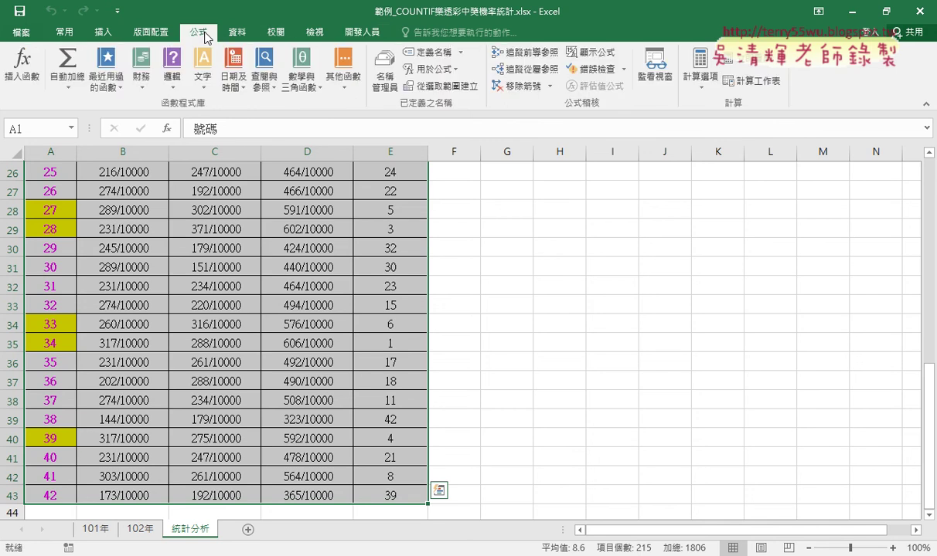
{"action": "left_click", "coordinate": [430, 87]}
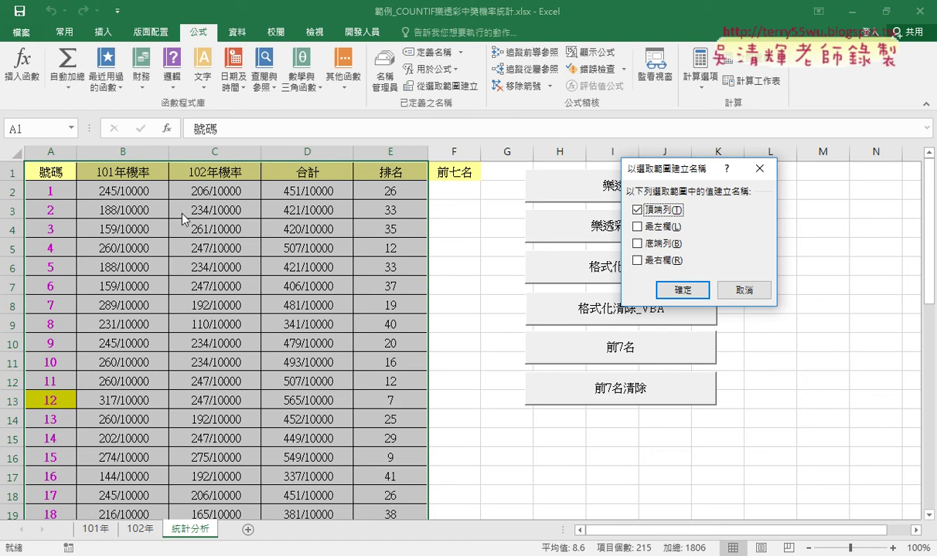
{"action": "left_click", "coordinate": [744, 288]}
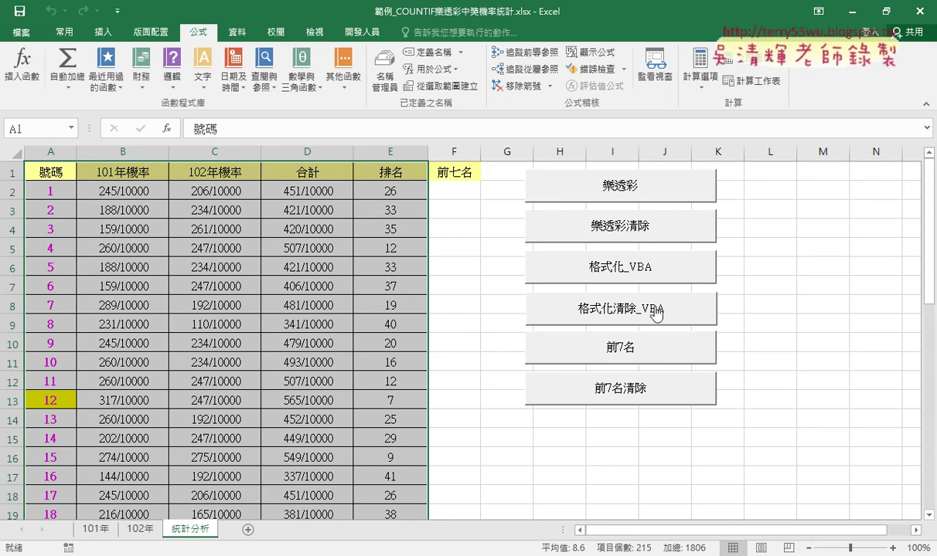
{"action": "left_click", "coordinate": [793, 337]}
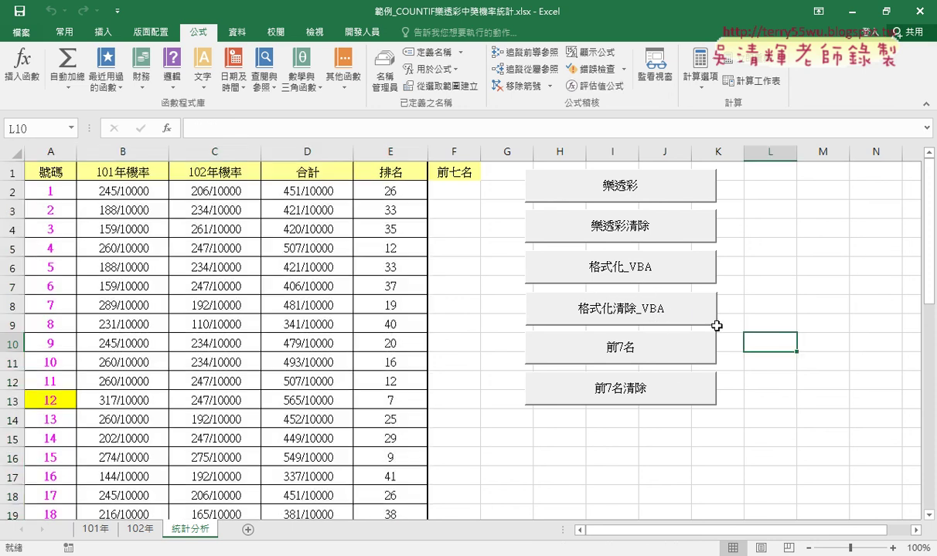
- Apply then clear the yellow top-seven highlight with 格式化_VBA and 格式化清除_VBA, leaving 12 plain
{"action": "left_click", "coordinate": [655, 308]}
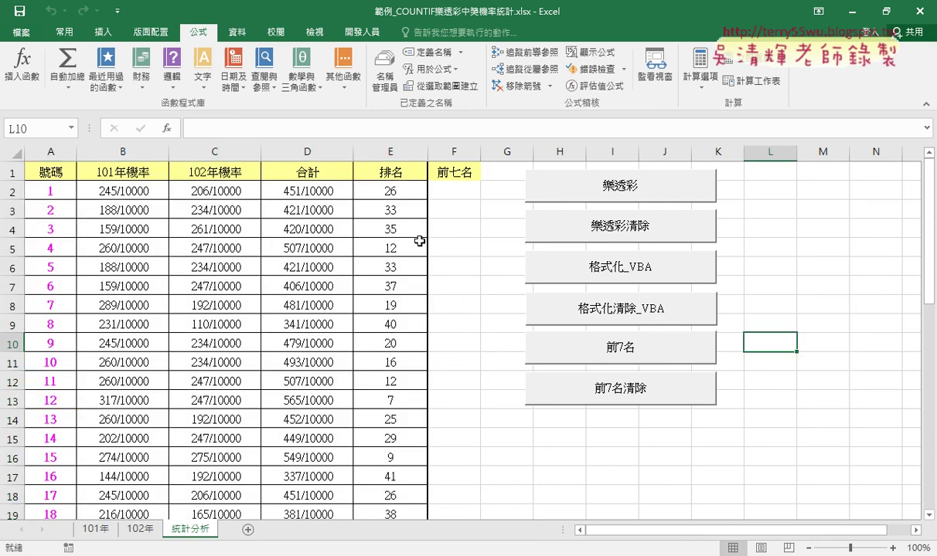
{"action": "left_click", "coordinate": [394, 152]}
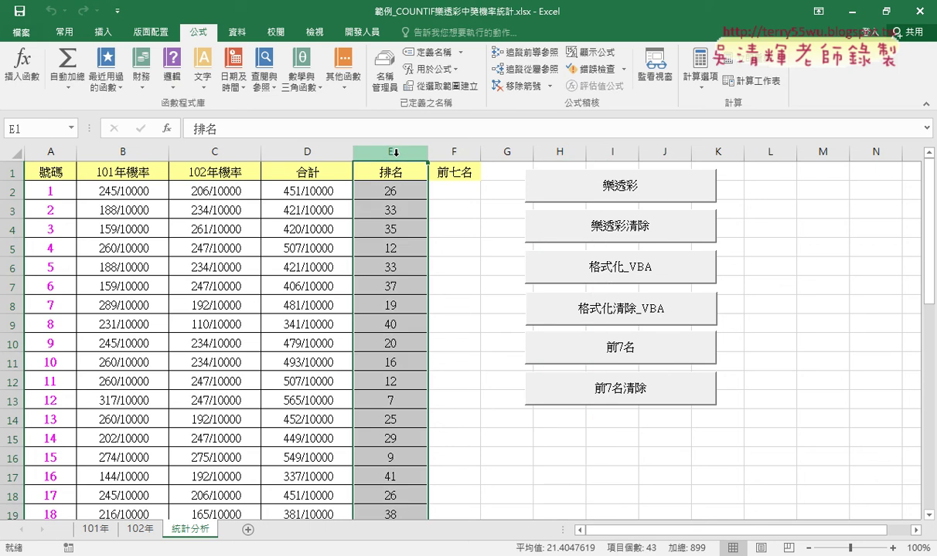
{"action": "left_click", "coordinate": [44, 401]}
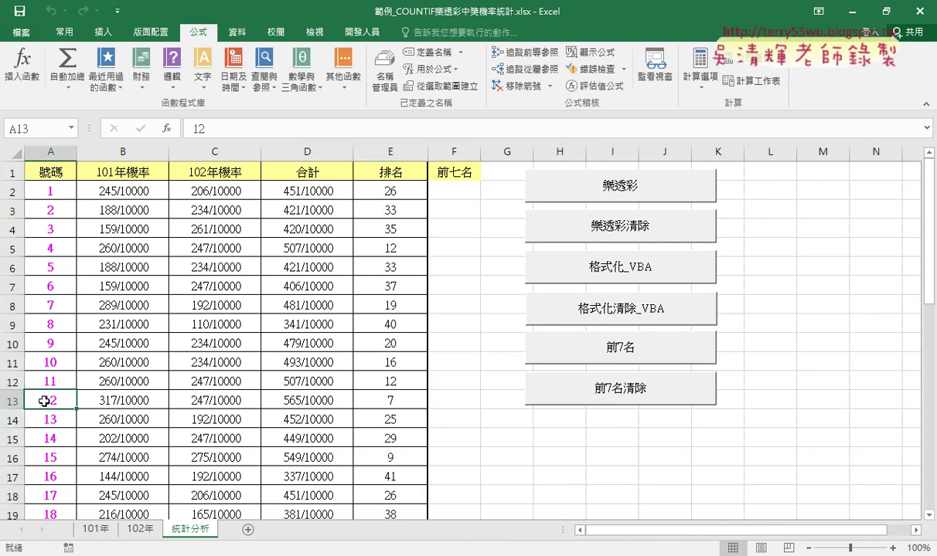
{"action": "left_click", "coordinate": [632, 272]}
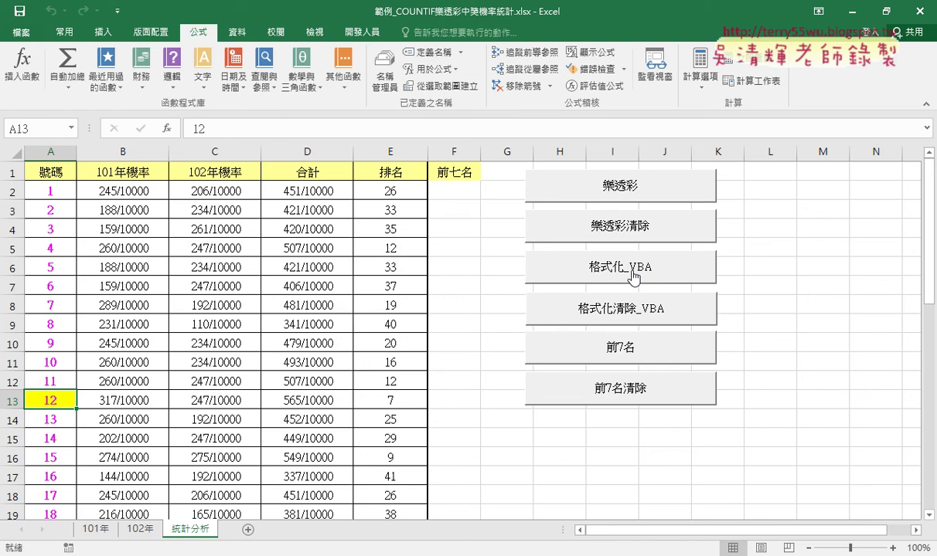
{"action": "left_click", "coordinate": [599, 303]}
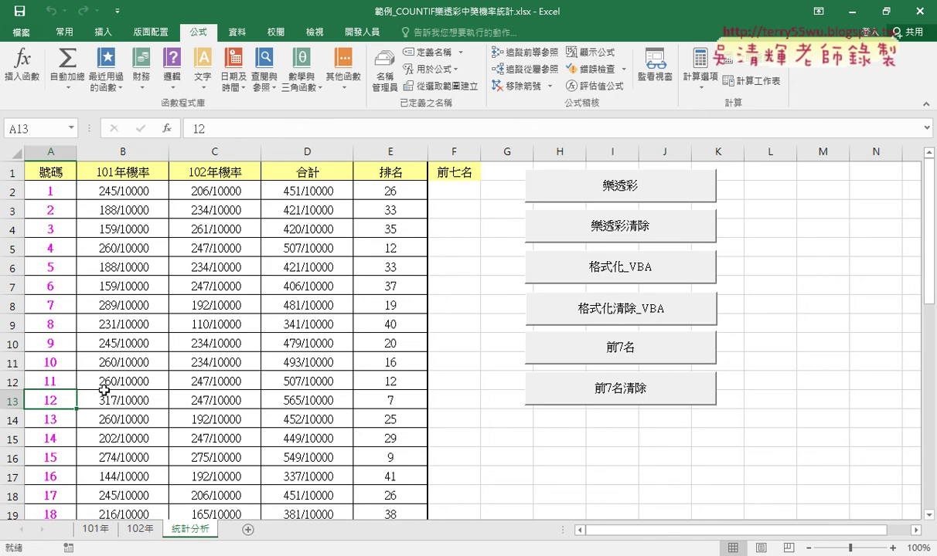
{"action": "left_click", "coordinate": [386, 151]}
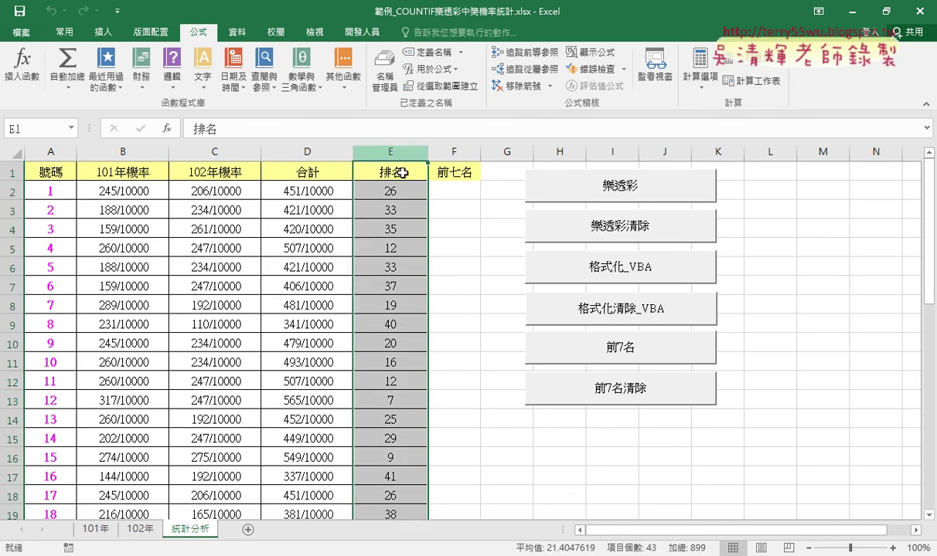
{"action": "left_click", "coordinate": [44, 398]}
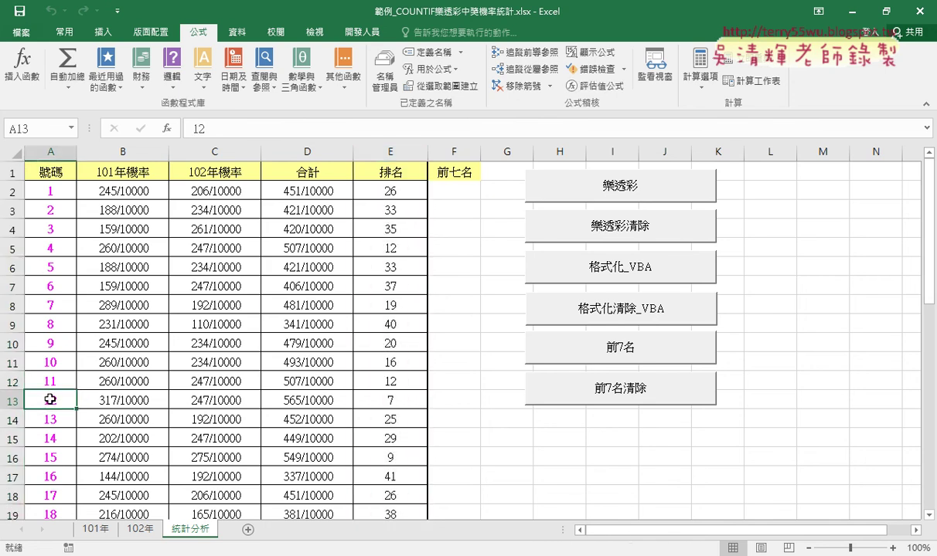
{"action": "left_click", "coordinate": [446, 190]}
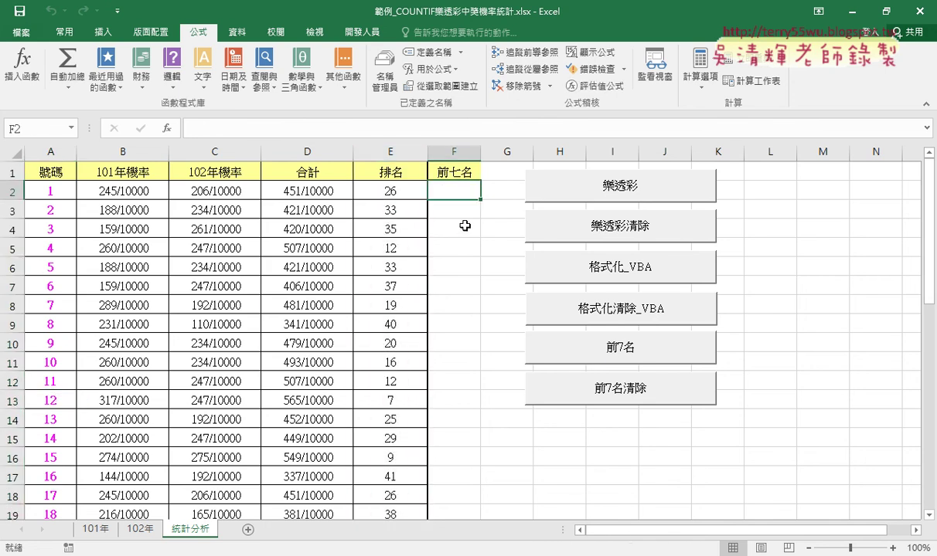
- List the top seven 12, 21, 27, 28, 33, 34, 39 in F2:F8 and view Name Manager
{"action": "left_click", "coordinate": [613, 354]}
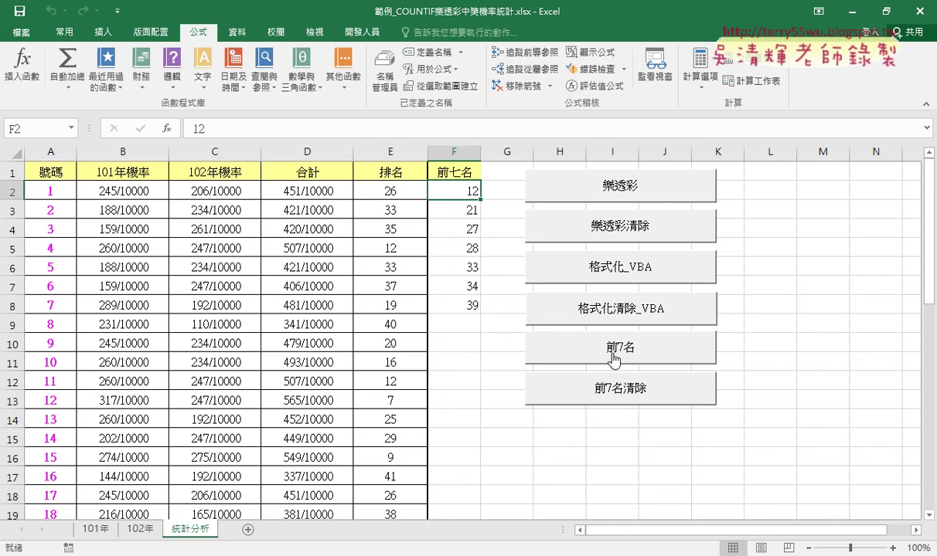
{"action": "left_click", "coordinate": [386, 89]}
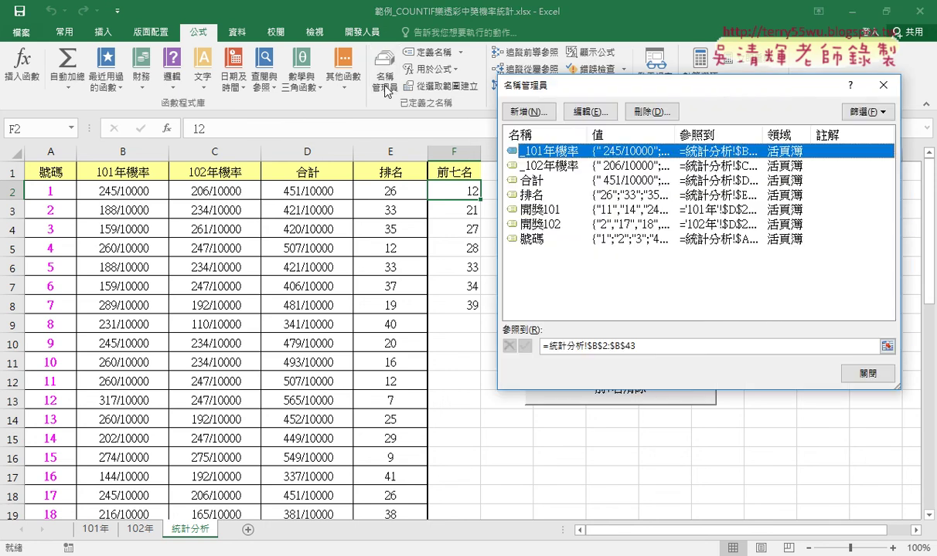